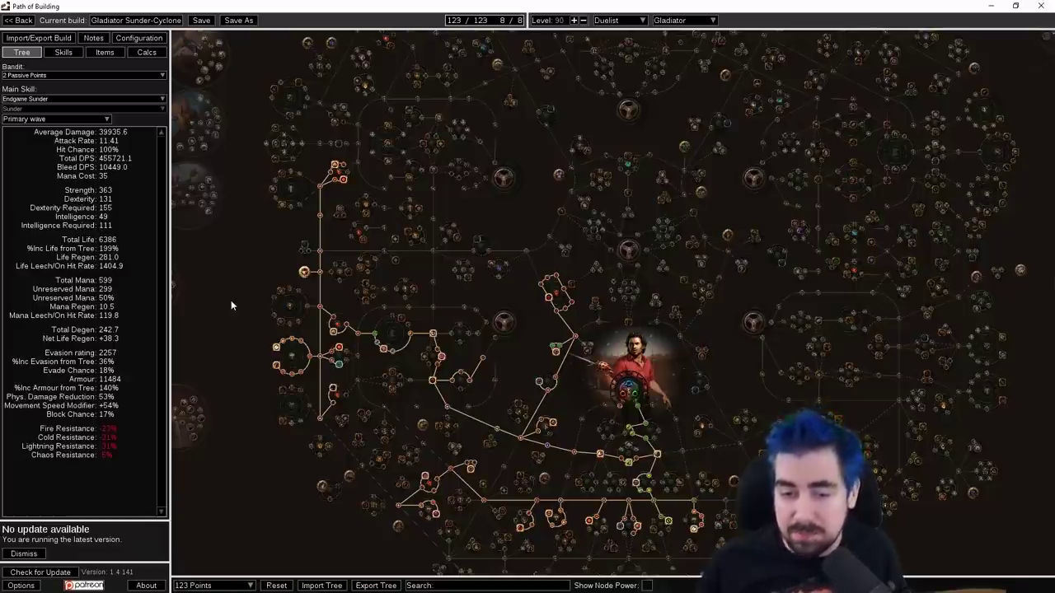
# Step: Scroll the Gladiator Sunder-Cyclone build's full 123-point passive tree into view
pyautogui.scroll(-1, 231, 305)
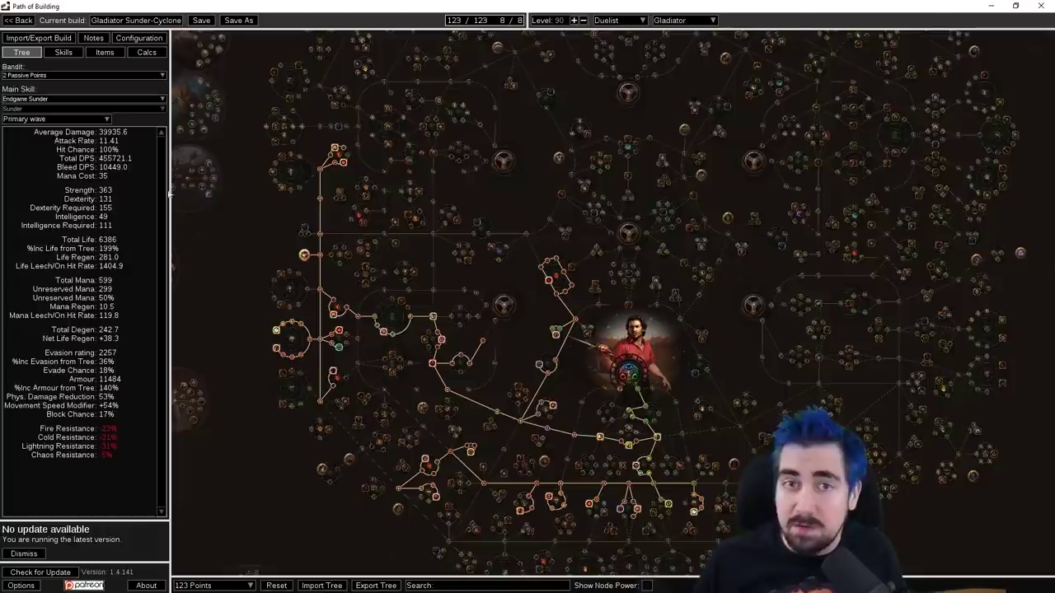
pyautogui.click(39, 38)
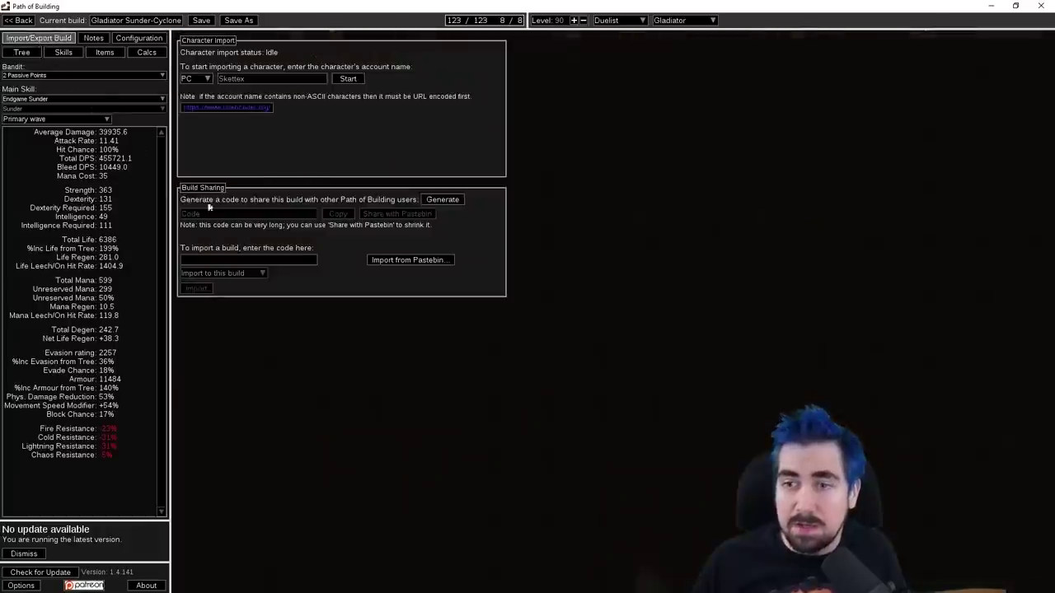
pyautogui.click(431, 262)
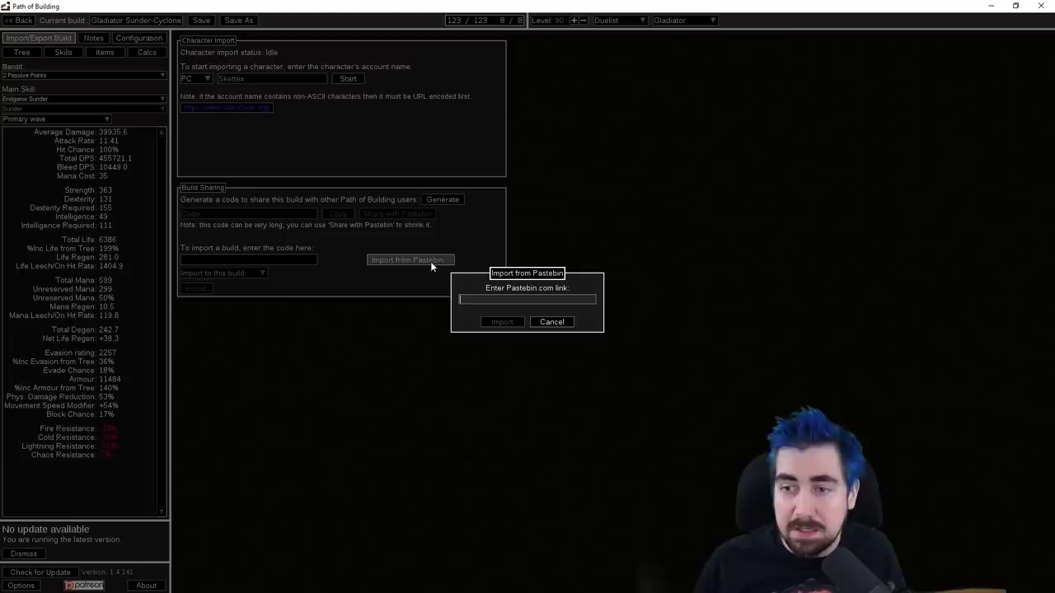
pyautogui.click(537, 321)
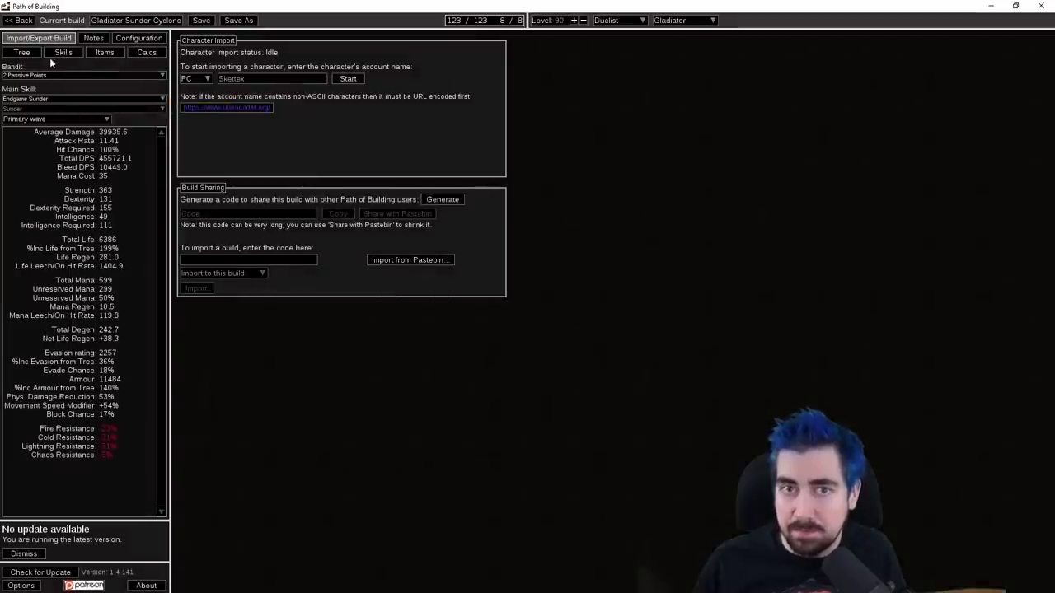
pyautogui.click(21, 52)
pyautogui.moveTo(270, 441); pyautogui.dragTo(256, 467)
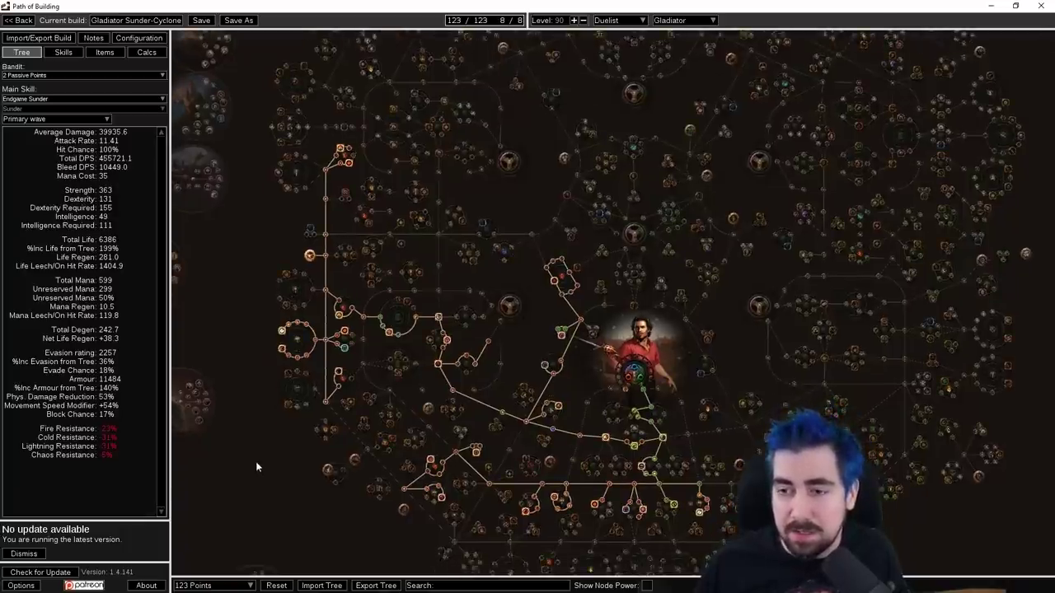
pyautogui.moveTo(257, 468); pyautogui.dragTo(259, 442)
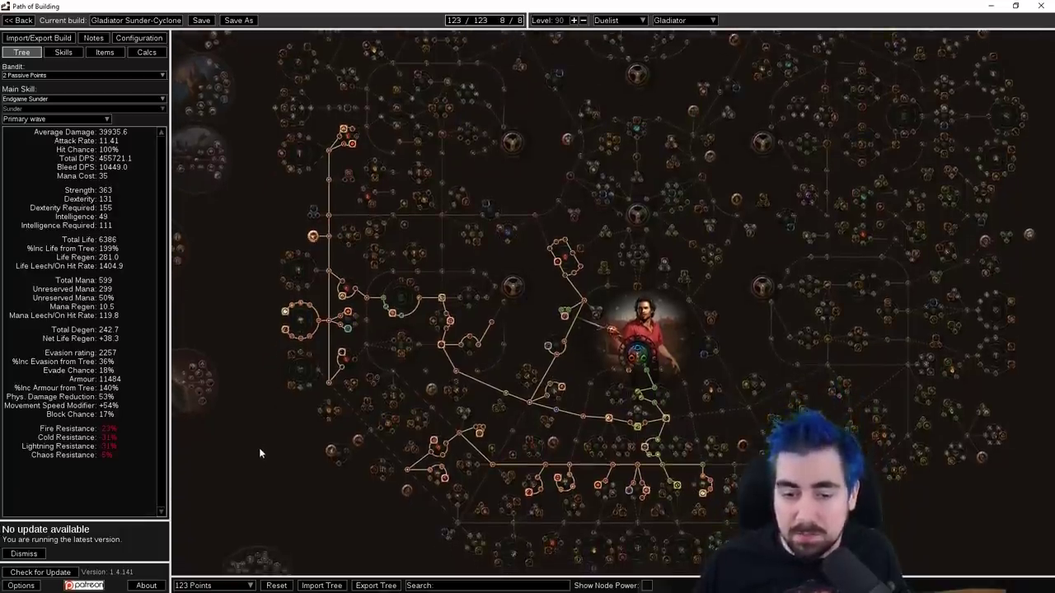
# Step: Switch to the 9 Points leveling tree and inspect the character's starting area
pyautogui.click(211, 585)
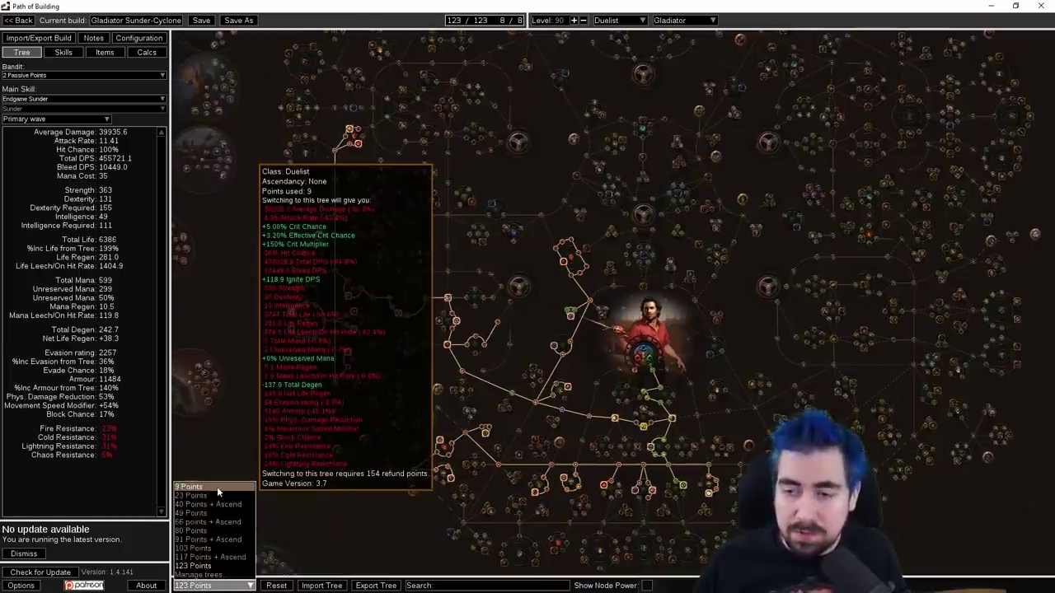
pyautogui.click(216, 486)
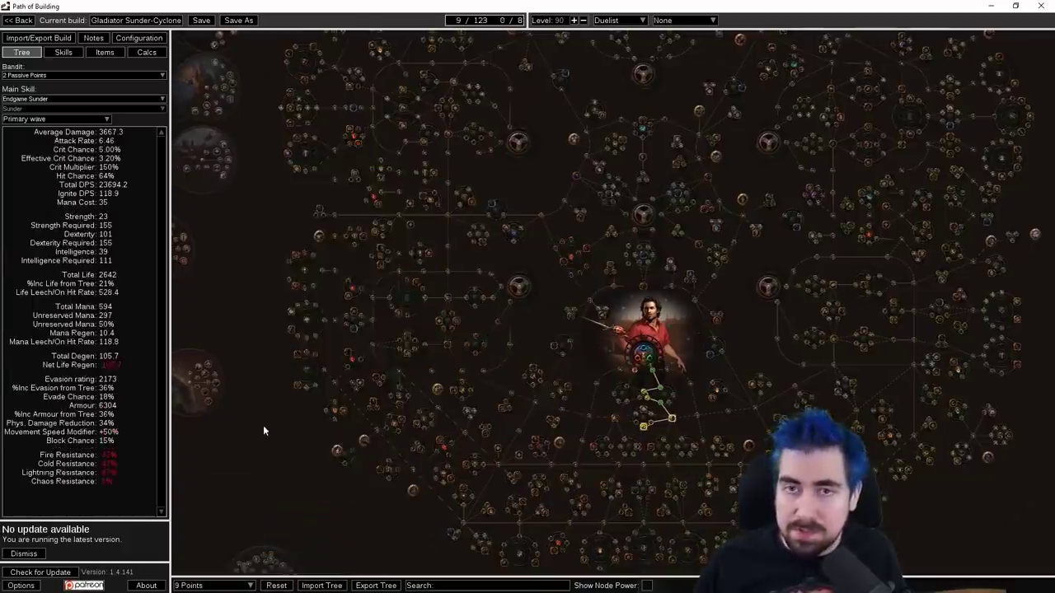
pyautogui.click(213, 585)
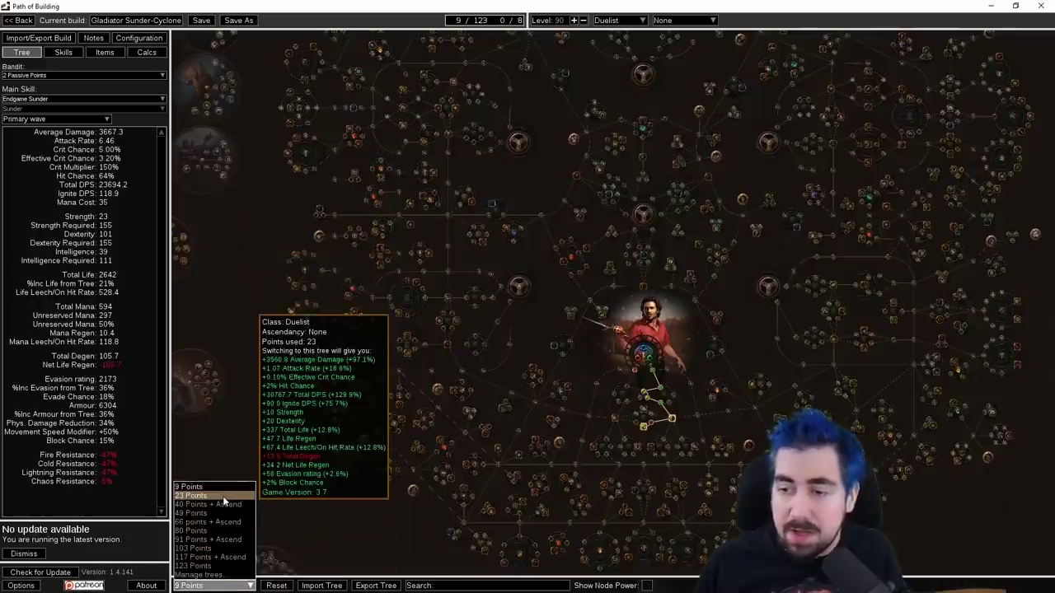
pyautogui.click(314, 471)
pyautogui.moveTo(273, 471); pyautogui.dragTo(207, 404)
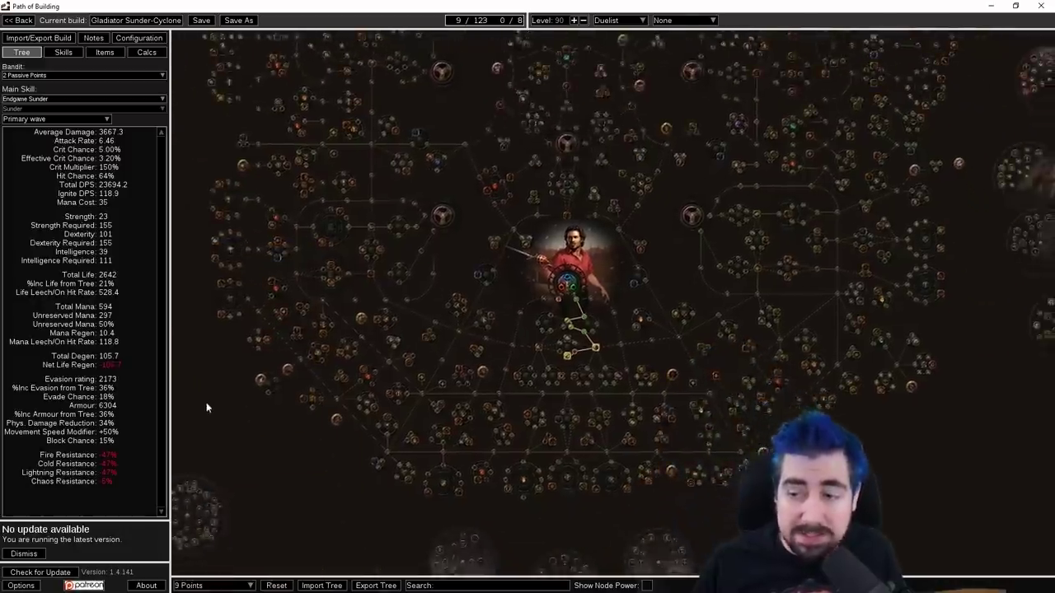
pyautogui.scroll(4, 580, 375)
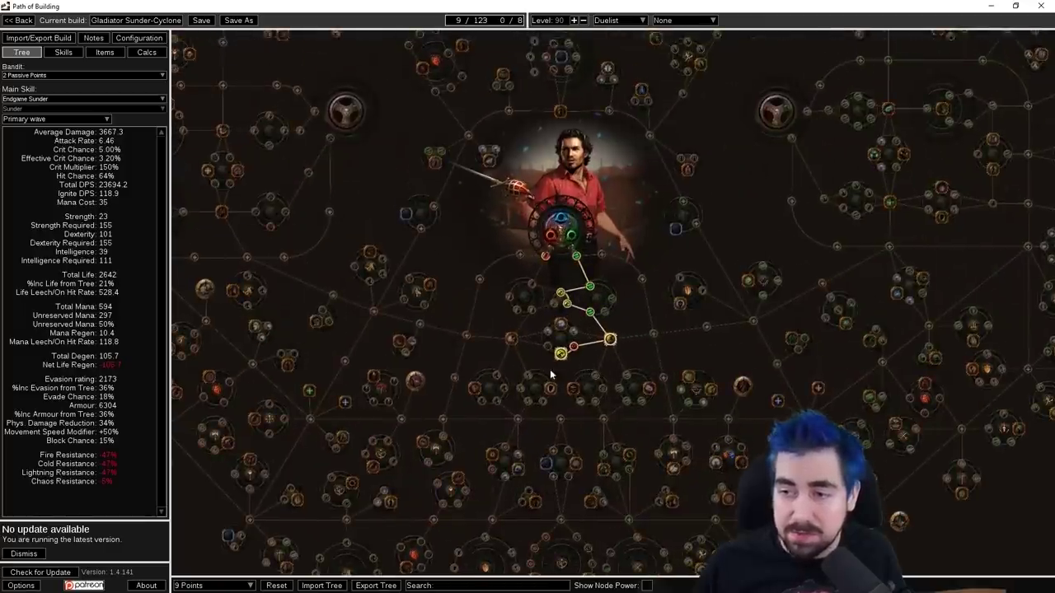
pyautogui.scroll(-2, 478, 314)
# Step: Step through the 23 Points and 40 Points + Ascend trees, viewing the ascendancy circles
pyautogui.click(216, 588)
pyautogui.click(219, 493)
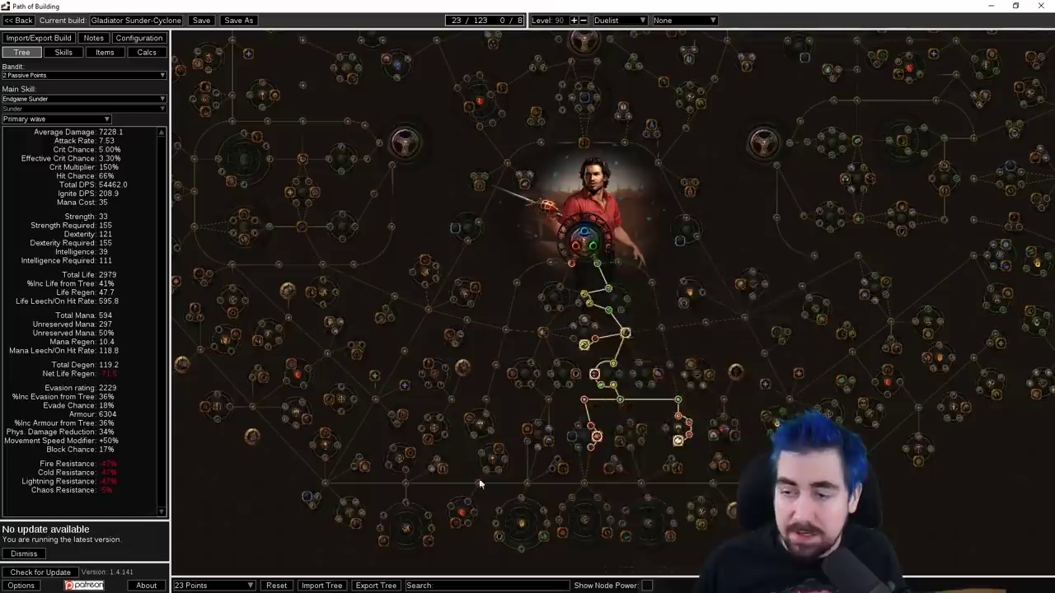
pyautogui.click(213, 586)
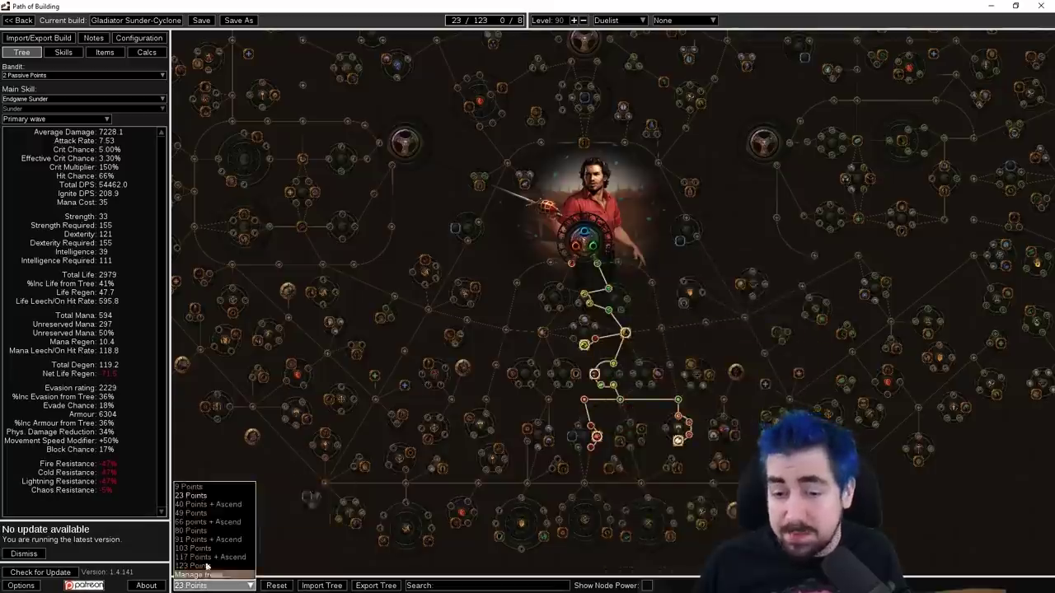
pyautogui.click(219, 505)
pyautogui.moveTo(238, 497); pyautogui.dragTo(308, 280)
pyautogui.scroll(-1, 261, 474)
pyautogui.scroll(3, 452, 437)
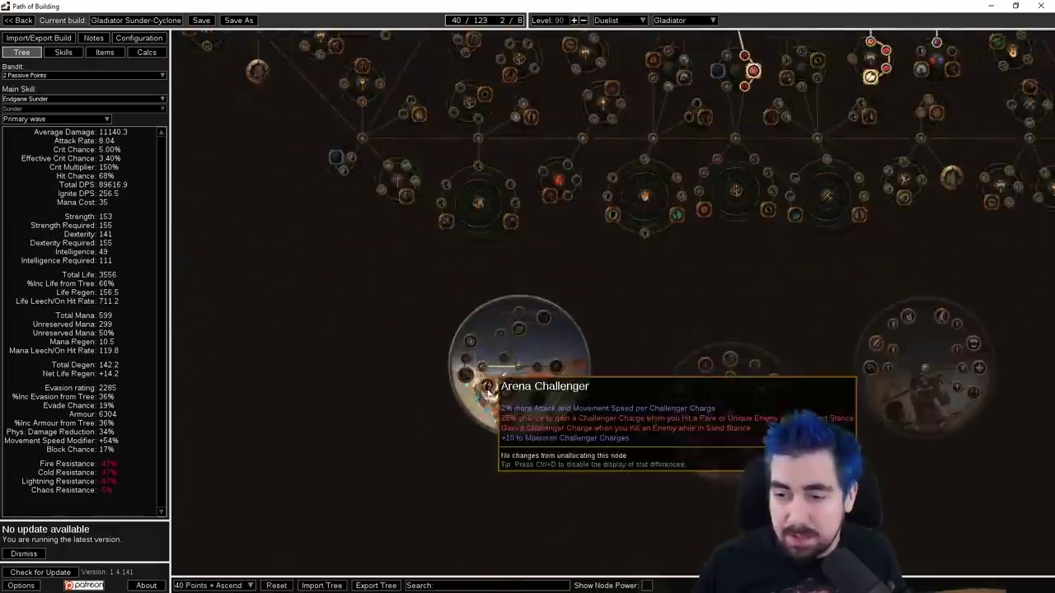
# Step: Step through the 49, 66 + Ascend, 91 + Ascend and 117 Points + Ascend trees, keeping 117 active
pyautogui.click(216, 585)
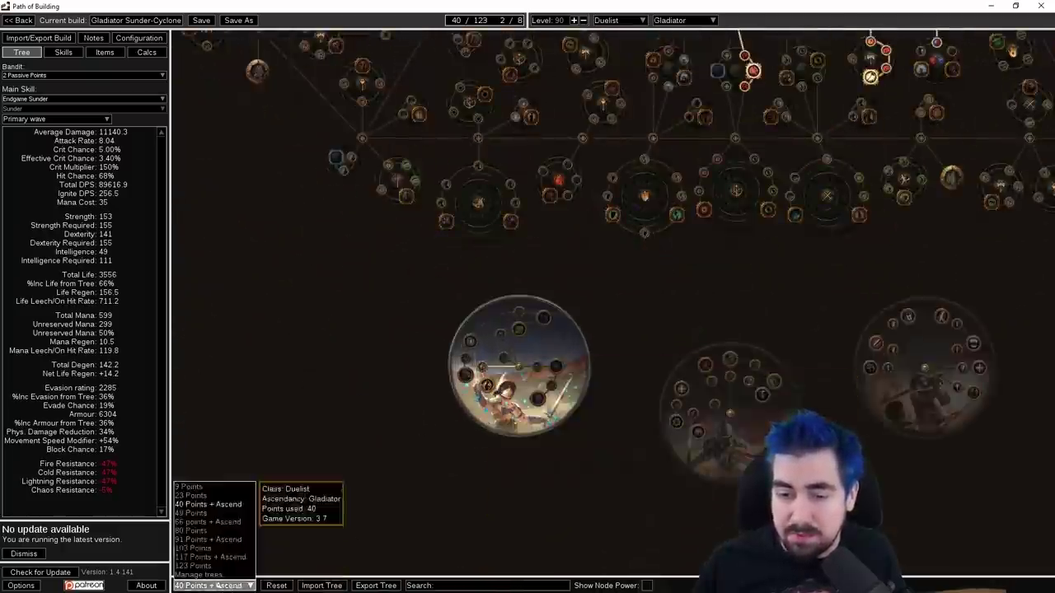
pyautogui.click(223, 511)
pyautogui.click(194, 586)
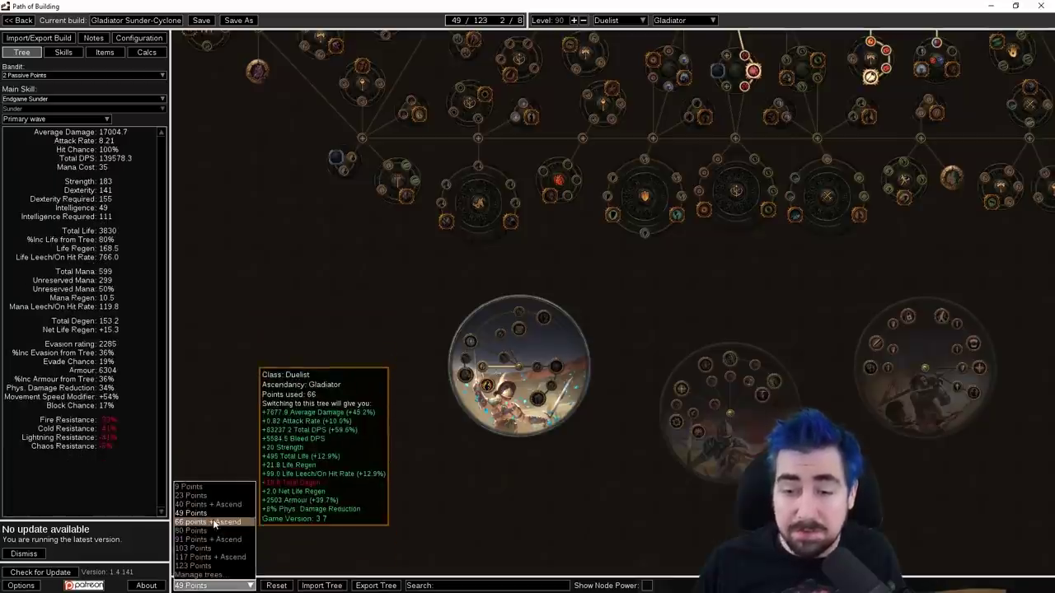
pyautogui.click(212, 522)
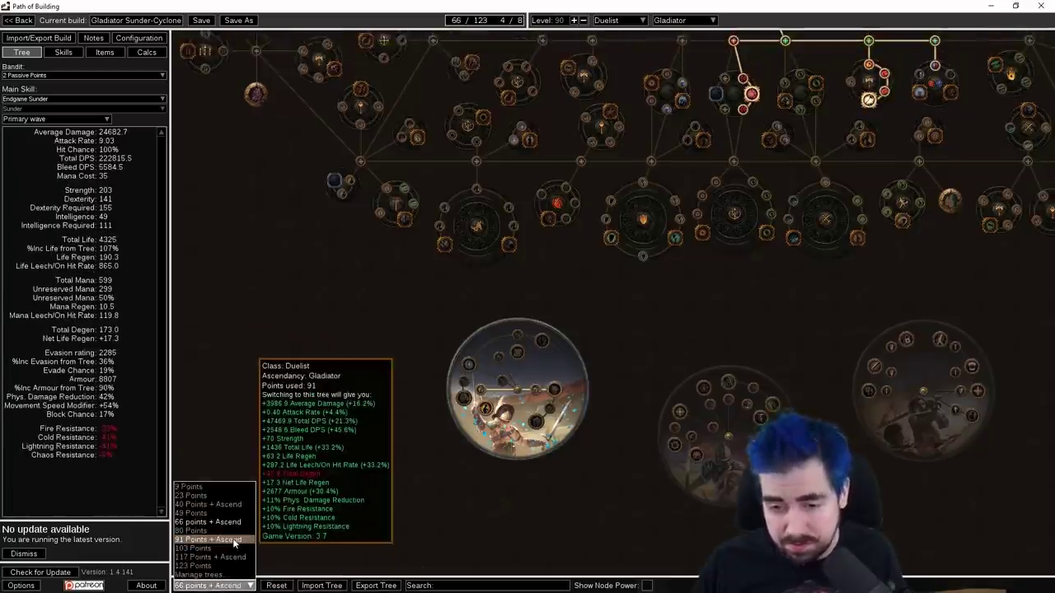
pyautogui.click(234, 541)
pyautogui.click(210, 585)
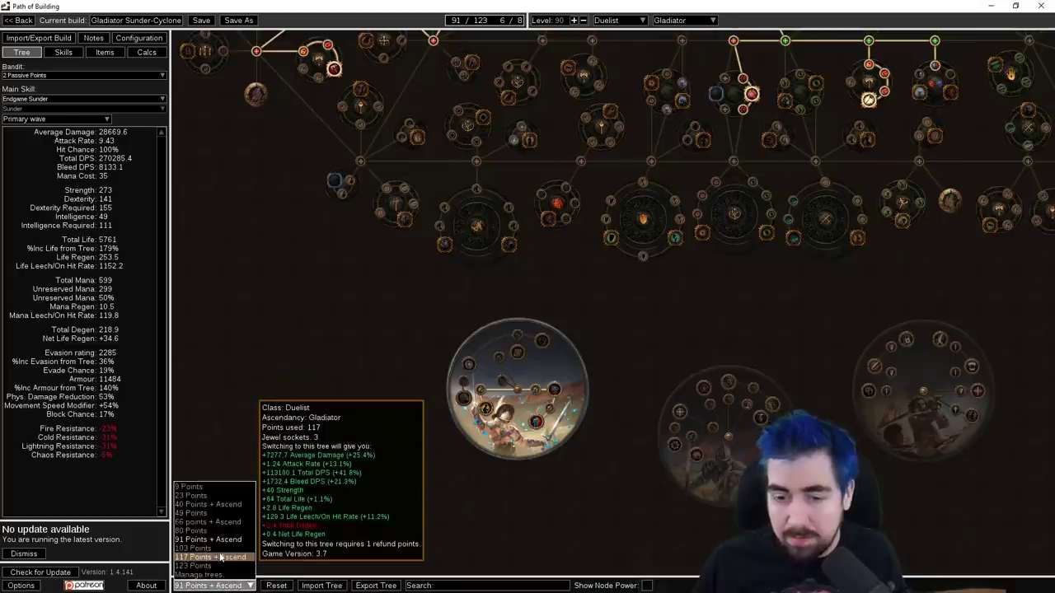
pyautogui.click(210, 557)
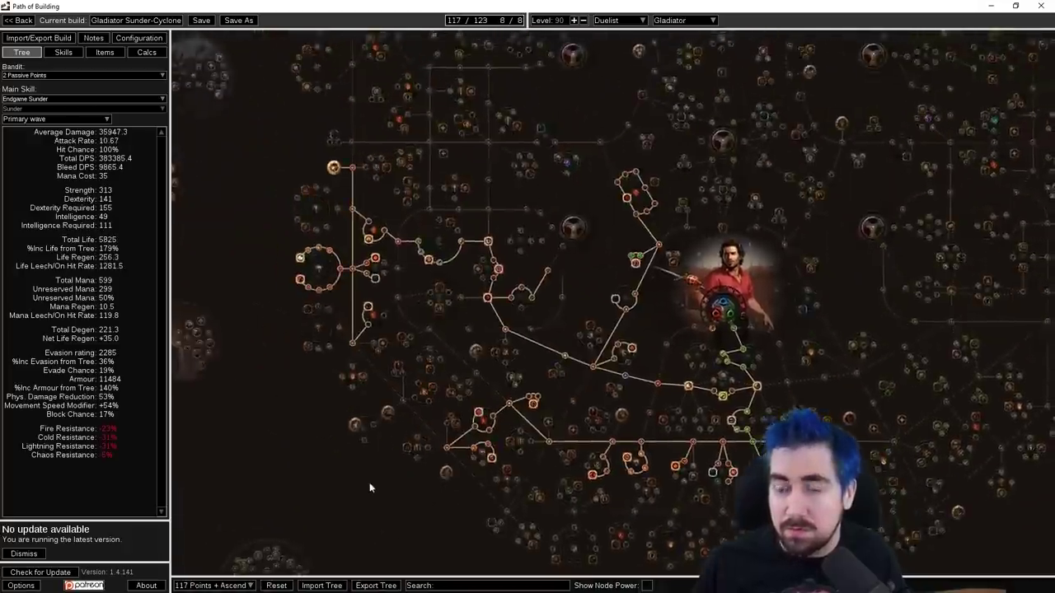
pyautogui.click(234, 586)
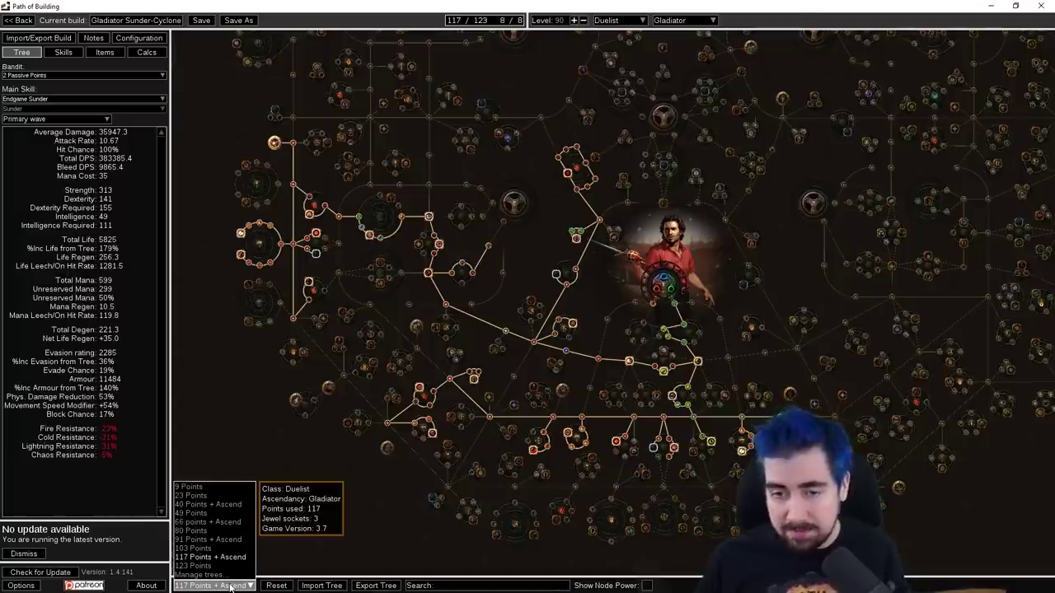
pyautogui.click(231, 587)
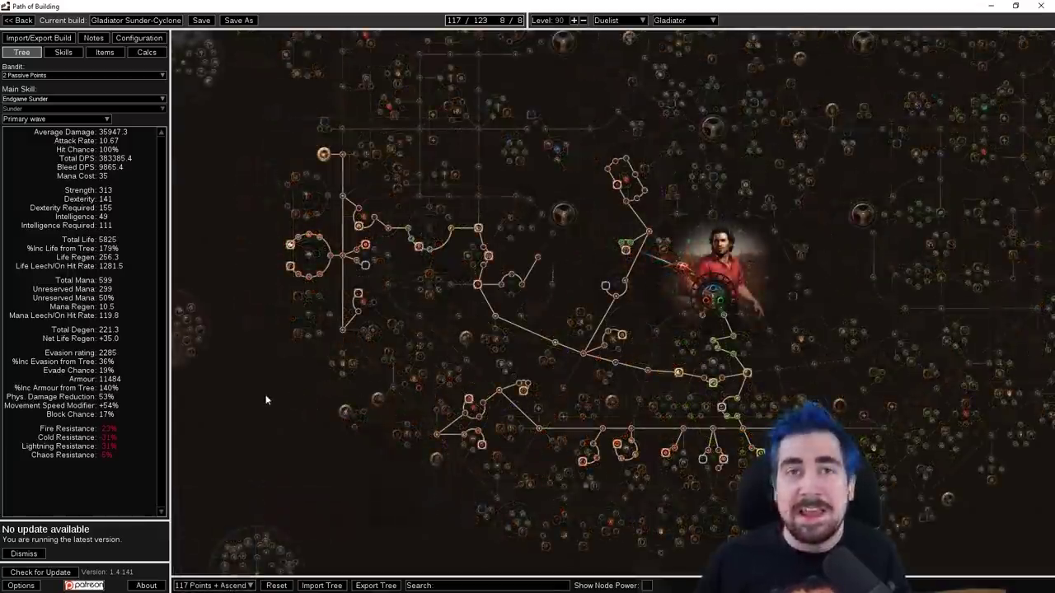
# Step: View the A: 1-4 Groundslam, A: 8-12, A: 12-18 and B:4-28 Ancestral Protector socket groups
pyautogui.click(80, 54)
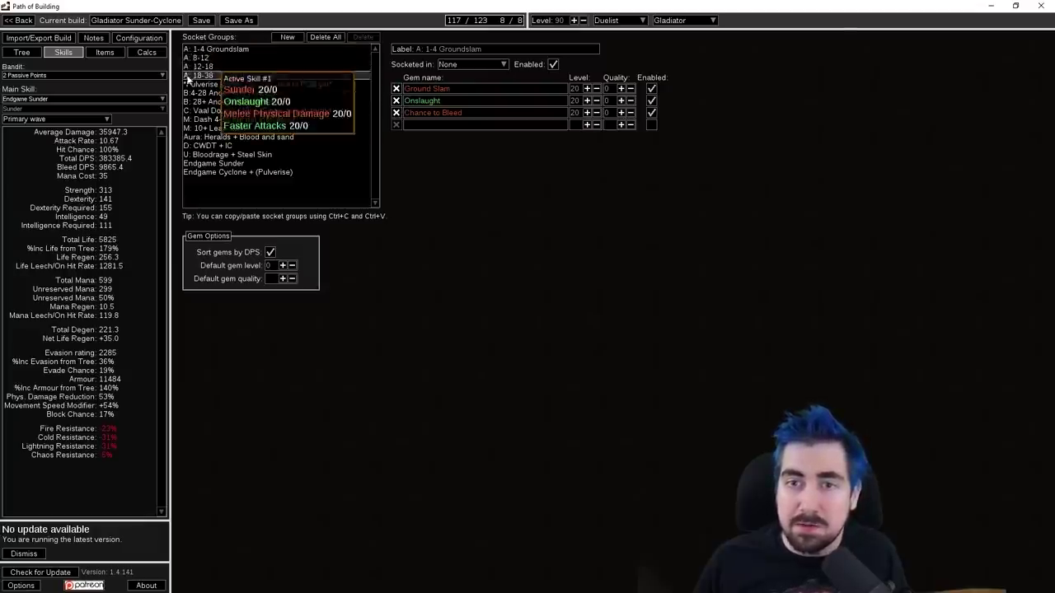
pyautogui.click(190, 51)
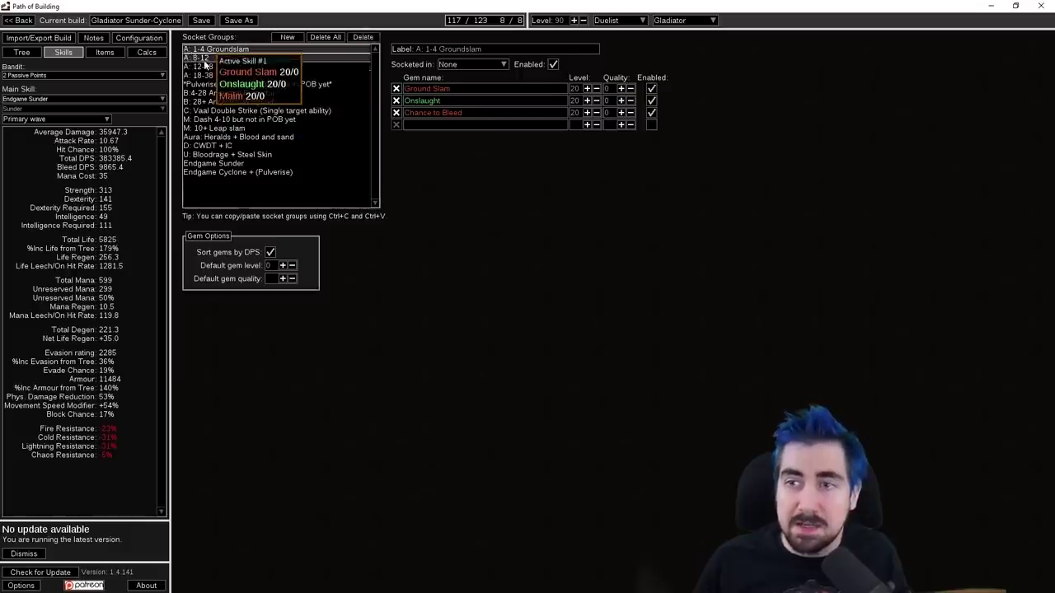
pyautogui.click(198, 58)
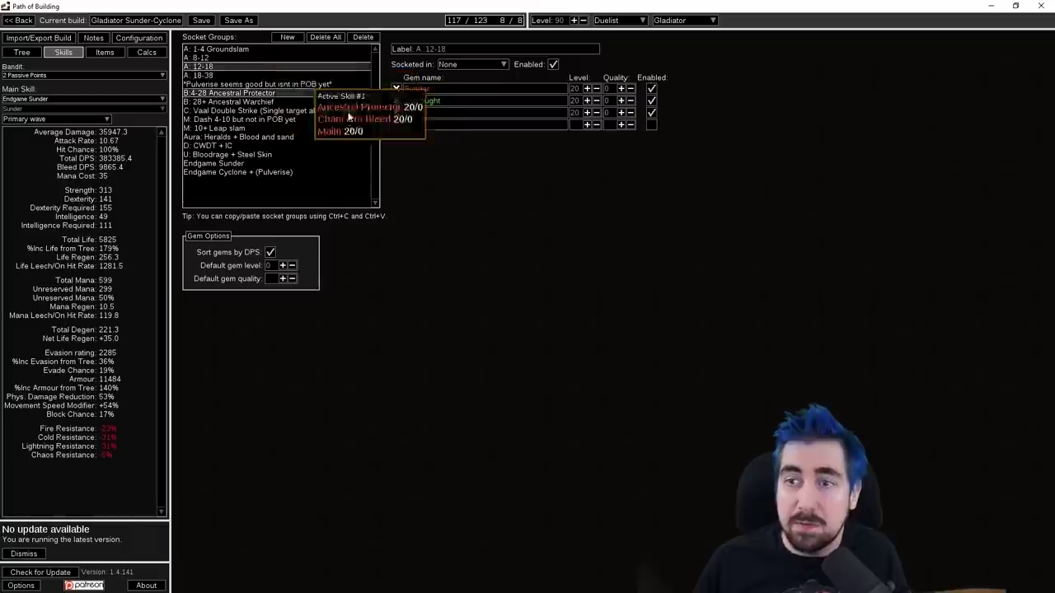
pyautogui.click(198, 66)
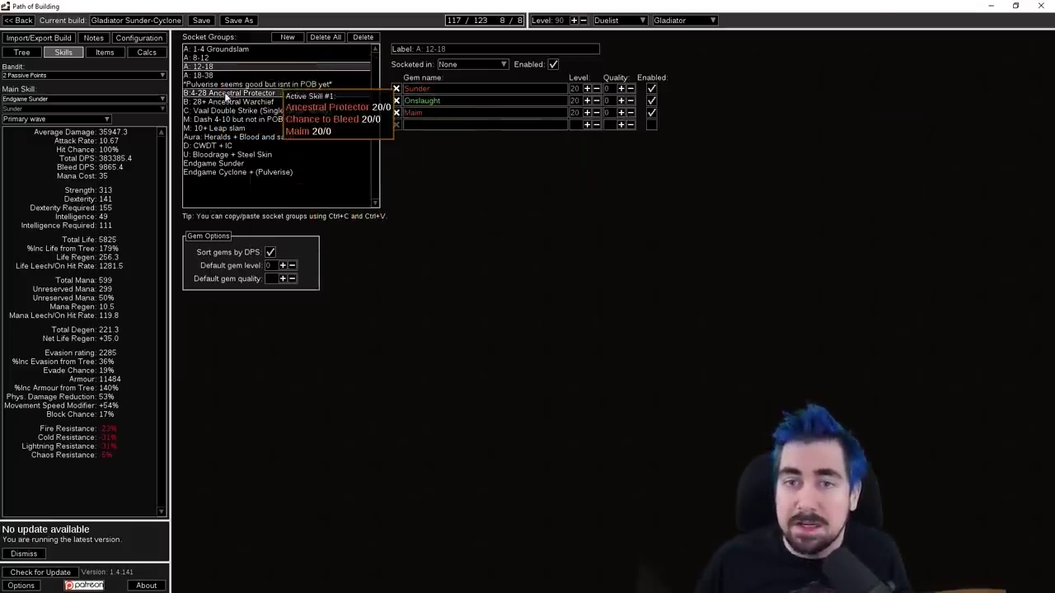
pyautogui.click(225, 97)
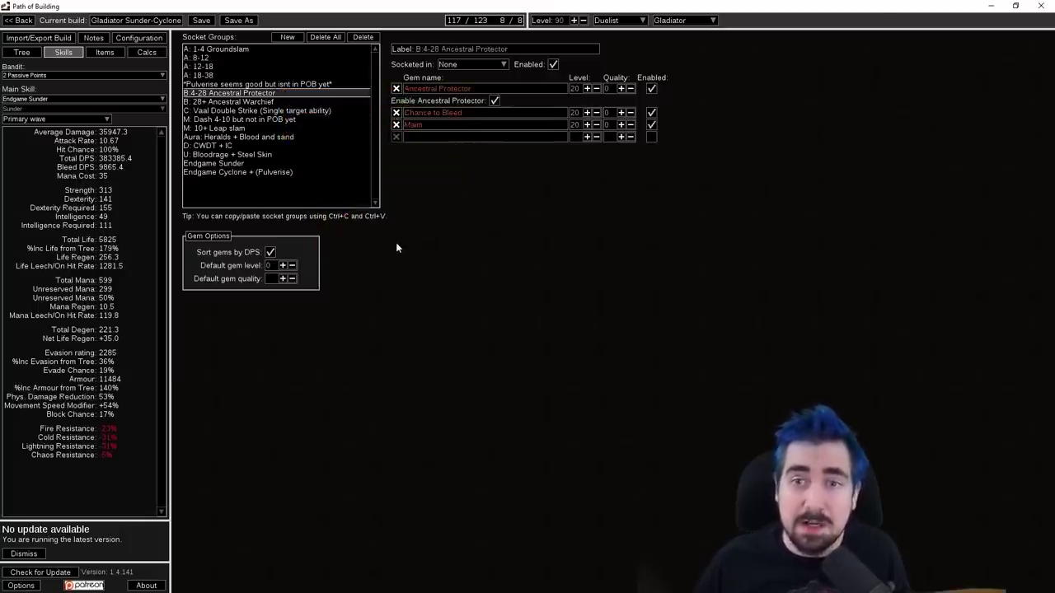
# Step: View the B: 28+ Ancestral Warchief, Pulverise, A: 18-38 and Heralds + Blood and sand groups
pyautogui.click(202, 102)
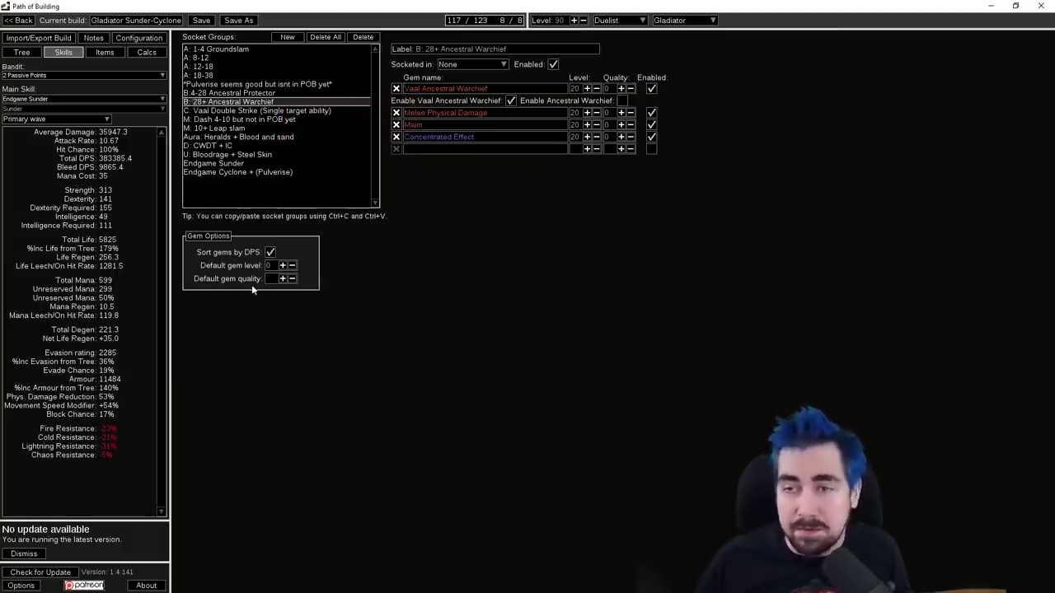
pyautogui.click(235, 85)
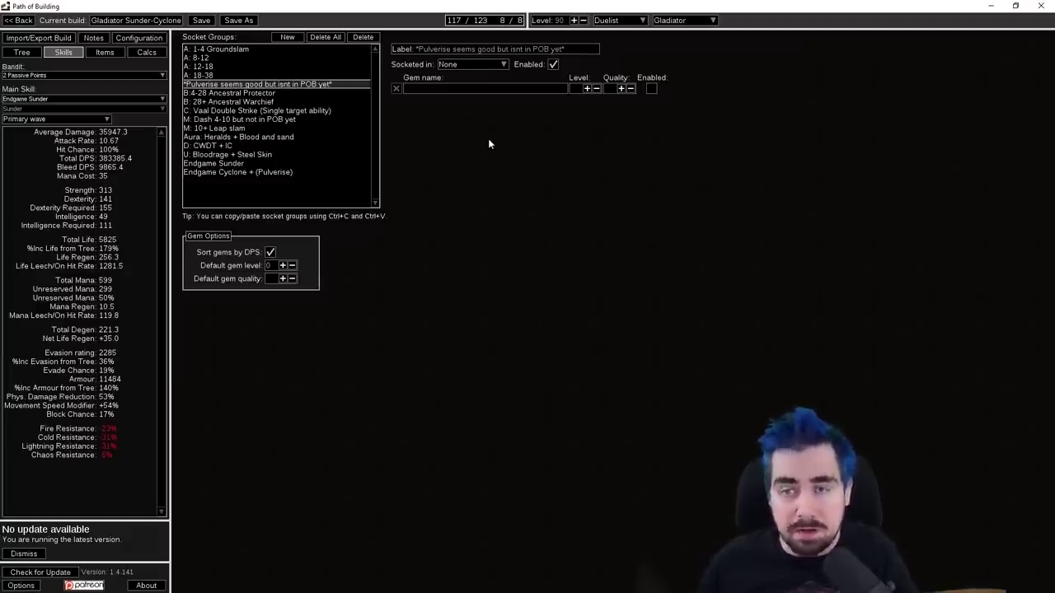
pyautogui.click(306, 75)
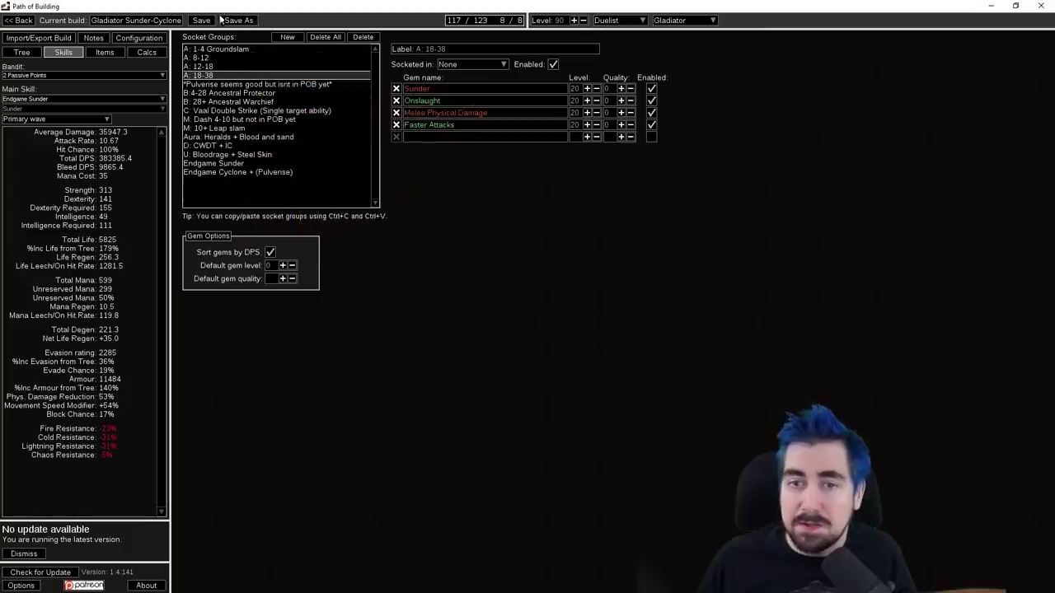
pyautogui.click(244, 138)
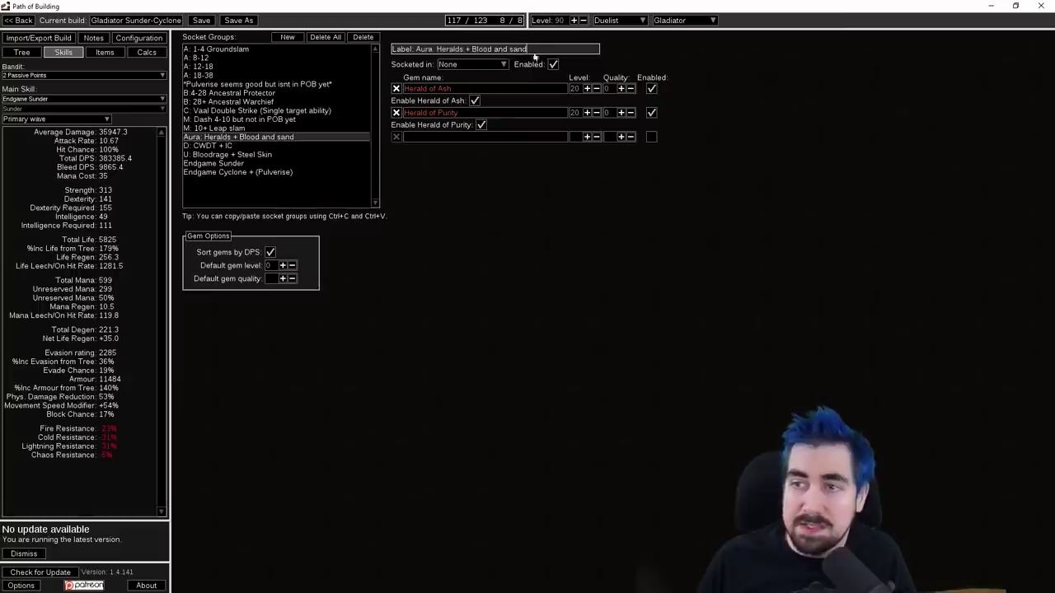
pyautogui.click(483, 49)
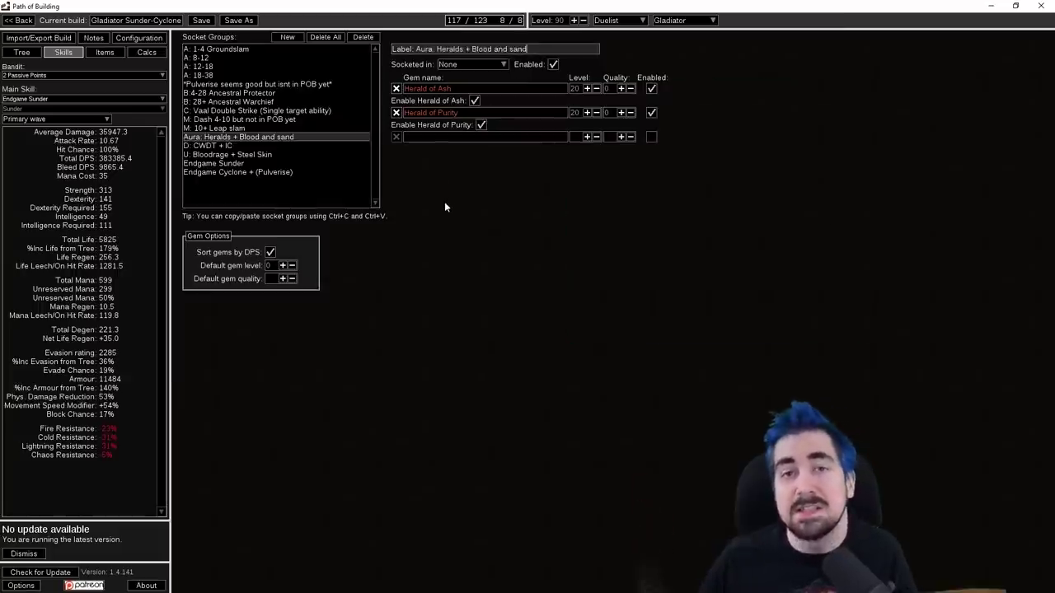
# Step: Cycle the item sets through Default, Early Game Axes, Midgame Axes and back to Endgame Axes
pyautogui.click(88, 54)
pyautogui.click(261, 40)
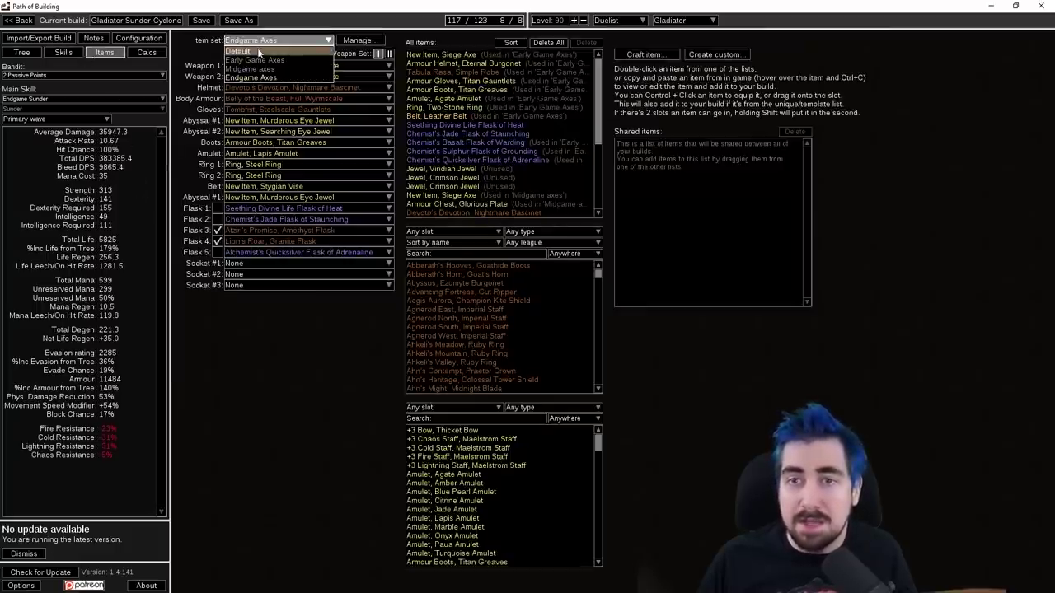
pyautogui.click(258, 51)
pyautogui.click(260, 42)
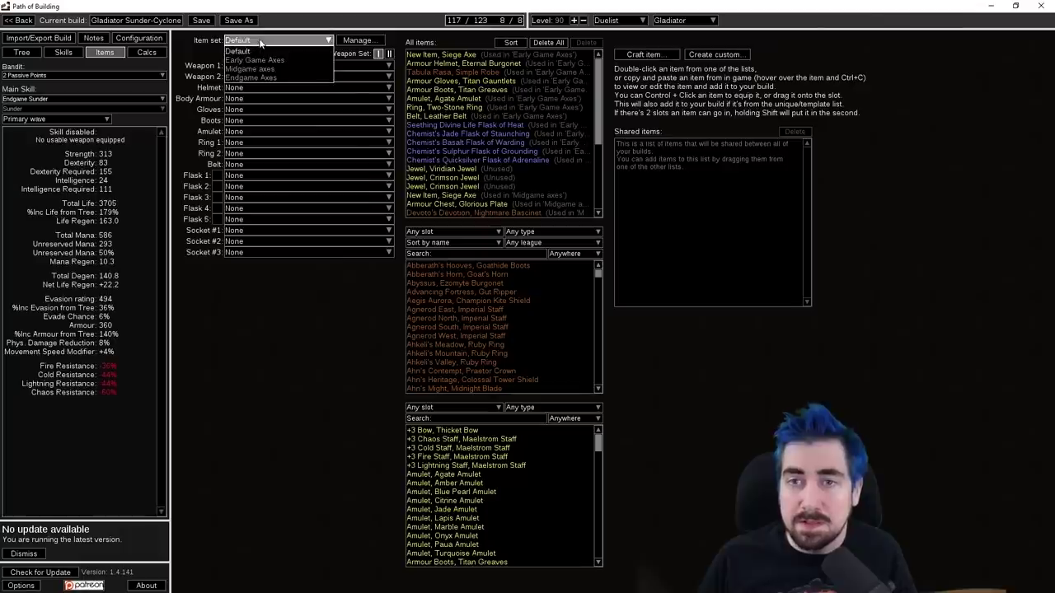
pyautogui.click(257, 60)
pyautogui.click(269, 41)
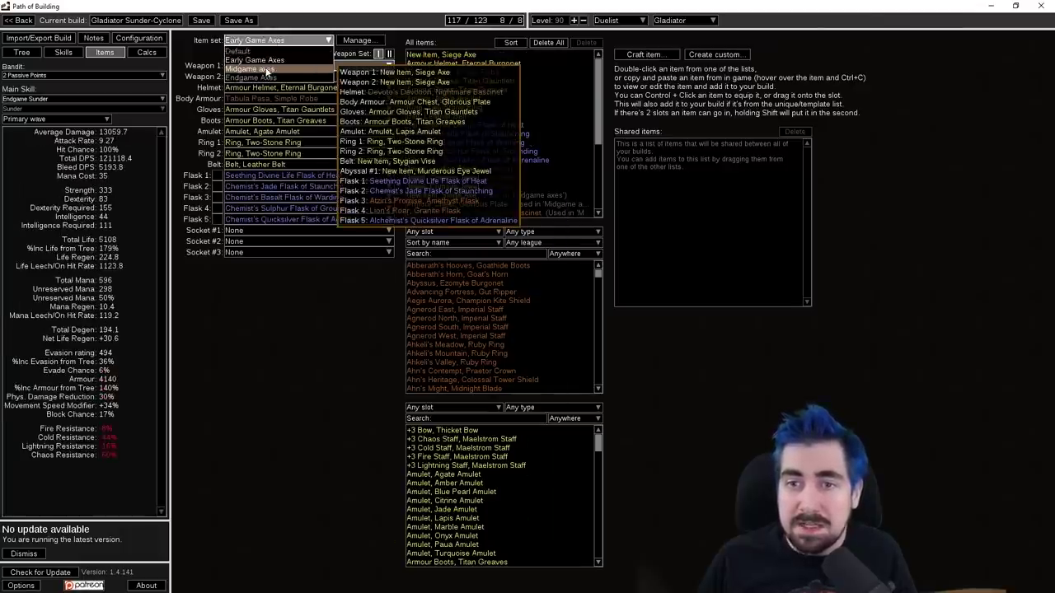
pyautogui.click(266, 71)
pyautogui.click(270, 41)
pyautogui.click(271, 77)
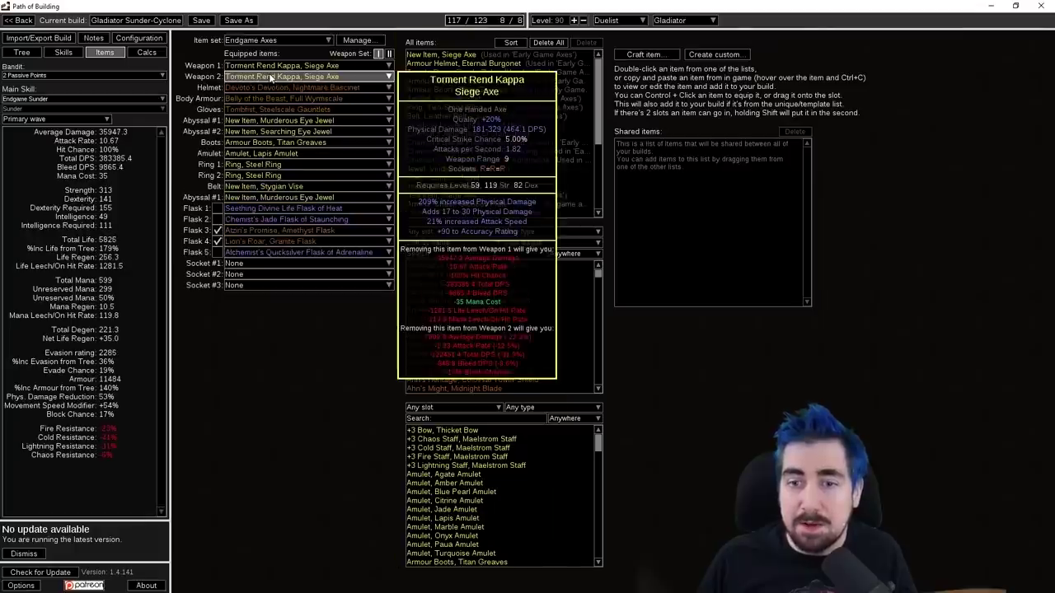
# Step: Set the passive tree to the 123 Points version and go back to the gear page
pyautogui.click(21, 52)
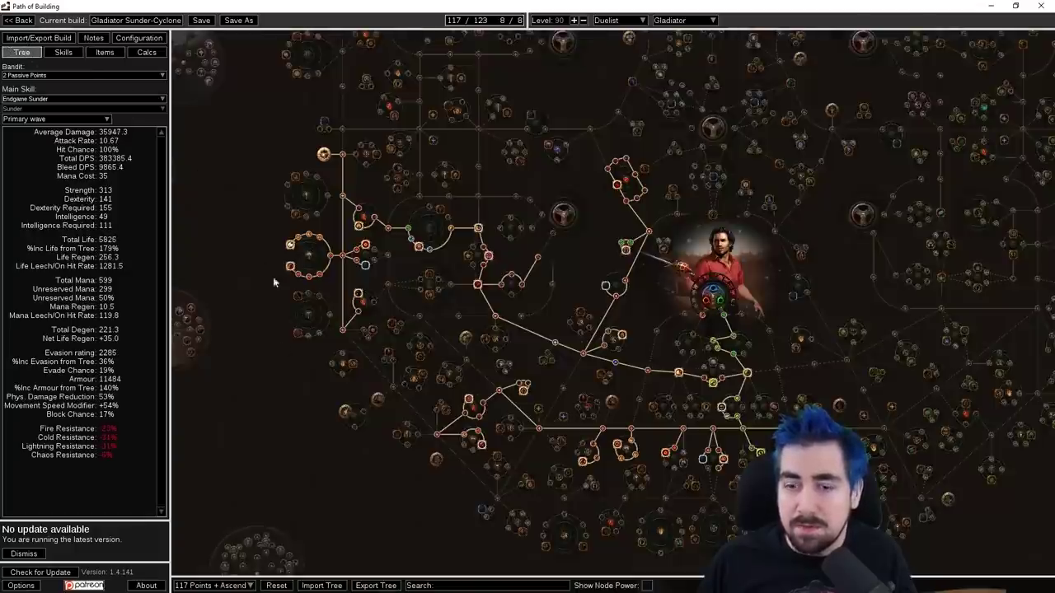
pyautogui.click(216, 585)
pyautogui.click(194, 565)
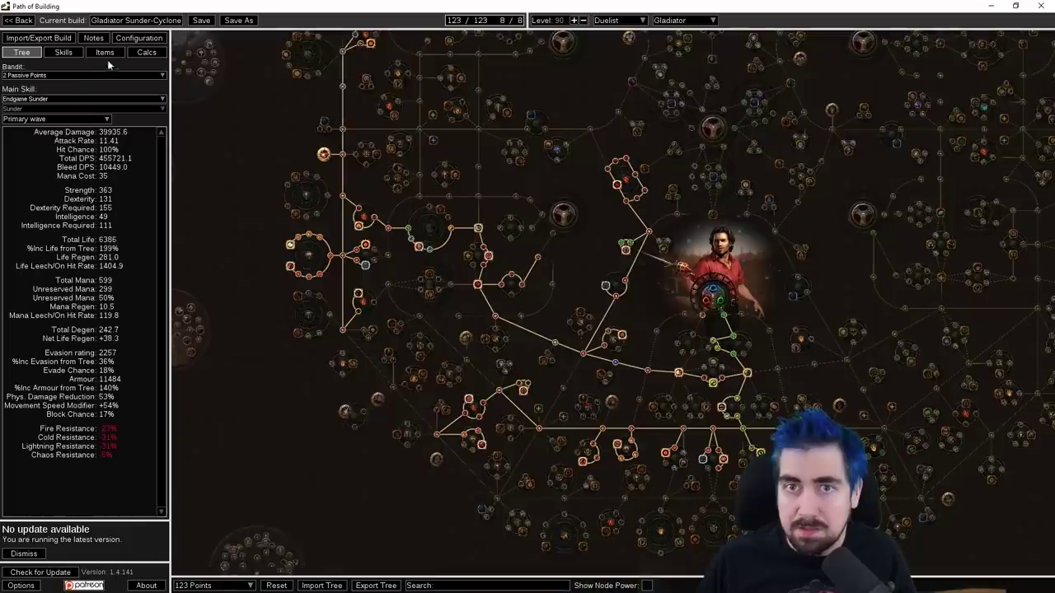
pyautogui.click(105, 52)
# Step: Check the Item set list and inspect the jewels equipped in the jewel sockets
pyautogui.click(280, 39)
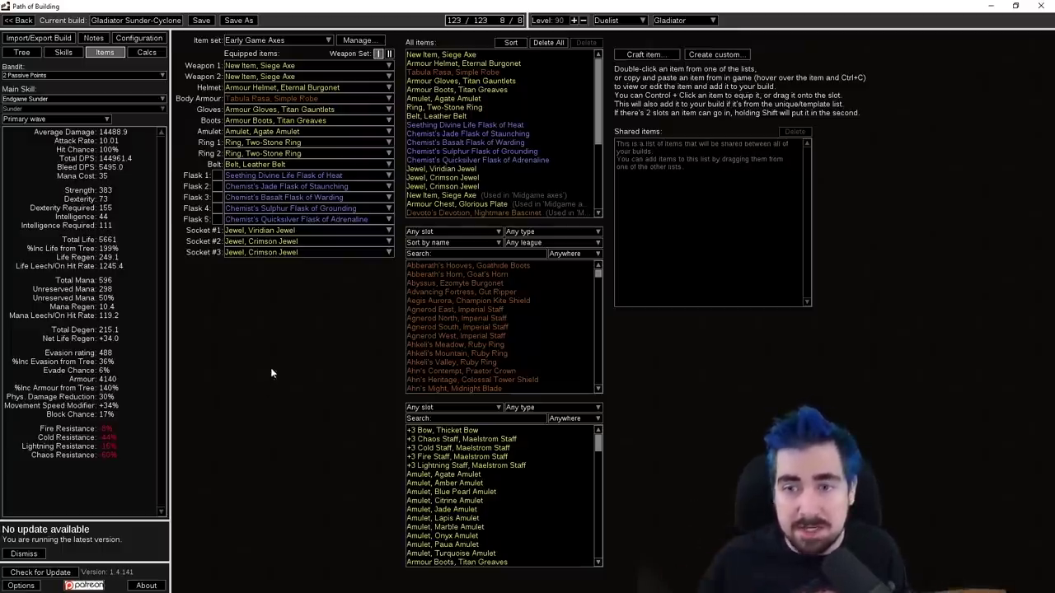
pyautogui.moveTo(286, 231)
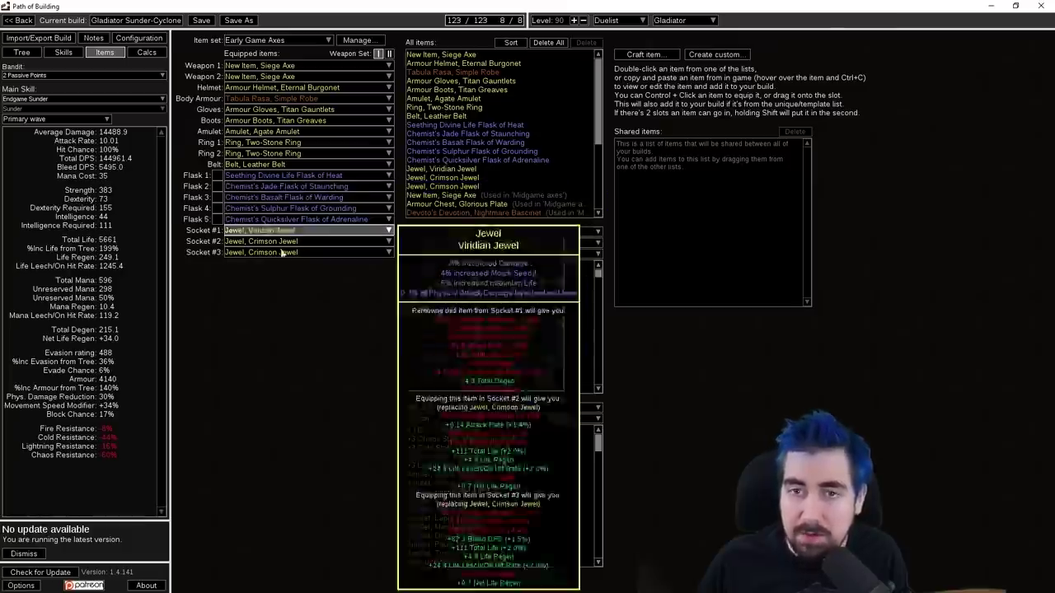
# Step: Read the gem-by-act notes, highlighting the Ground slam, Scion muling and Onslaught lines
pyautogui.click(94, 41)
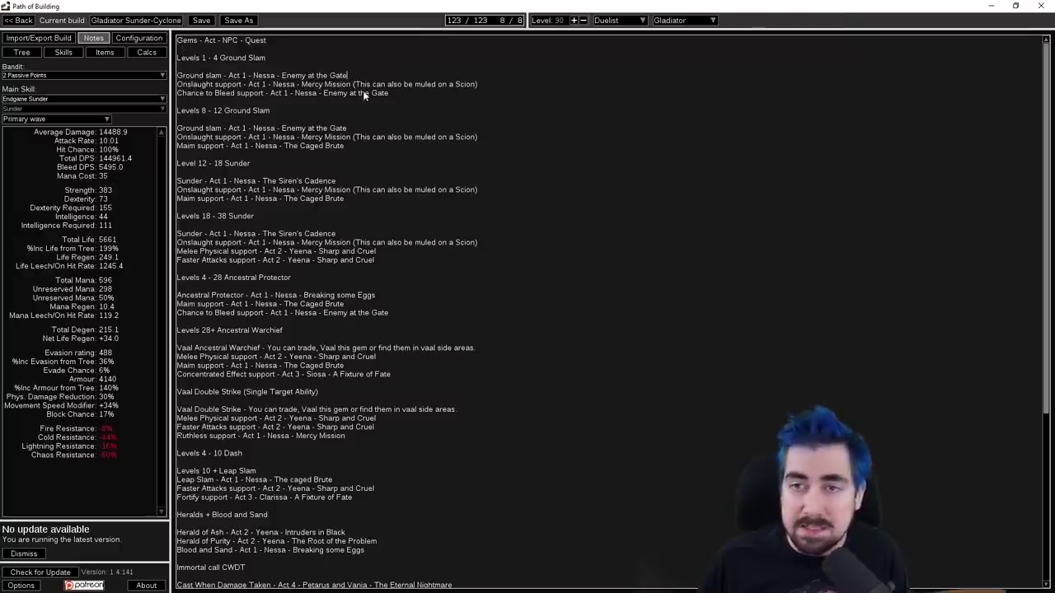
pyautogui.moveTo(499, 84); pyautogui.dragTo(491, 79)
pyautogui.click(490, 77)
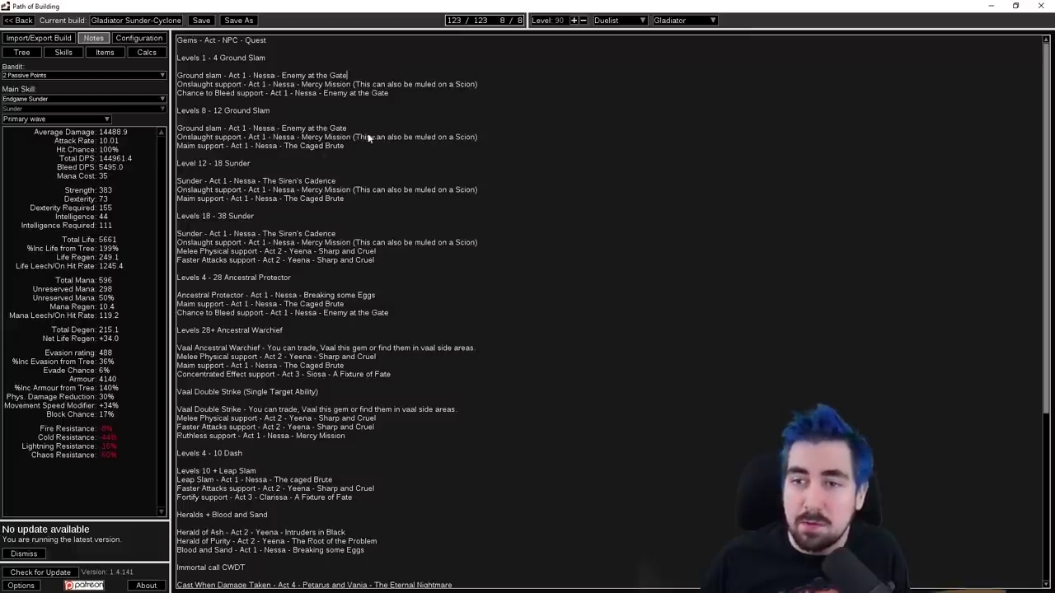
pyautogui.moveTo(354, 137); pyautogui.dragTo(480, 133)
pyautogui.click(481, 139)
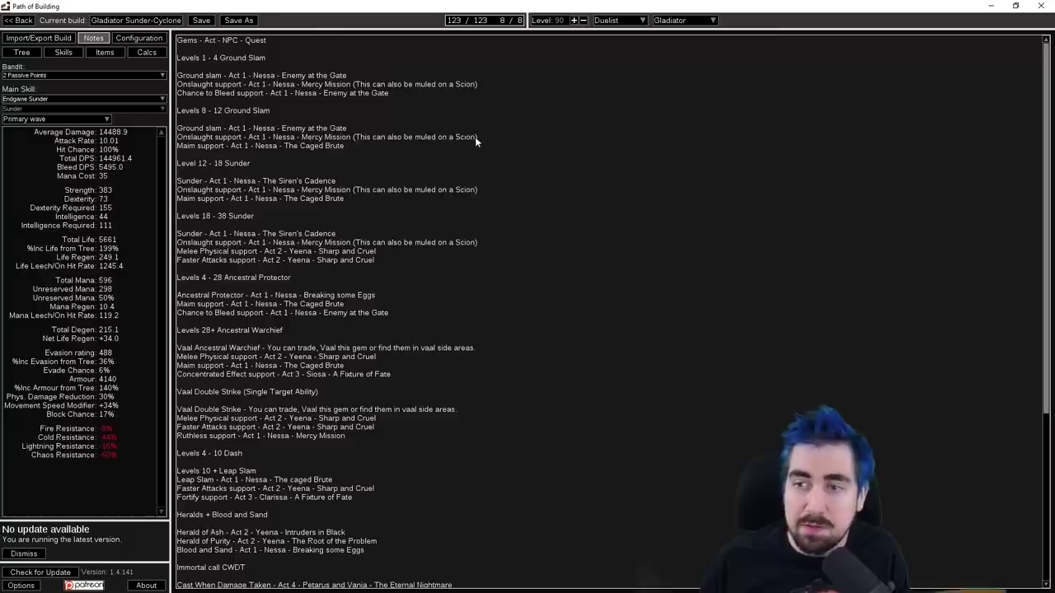
pyautogui.moveTo(474, 136); pyautogui.dragTo(355, 140)
pyautogui.click(355, 140)
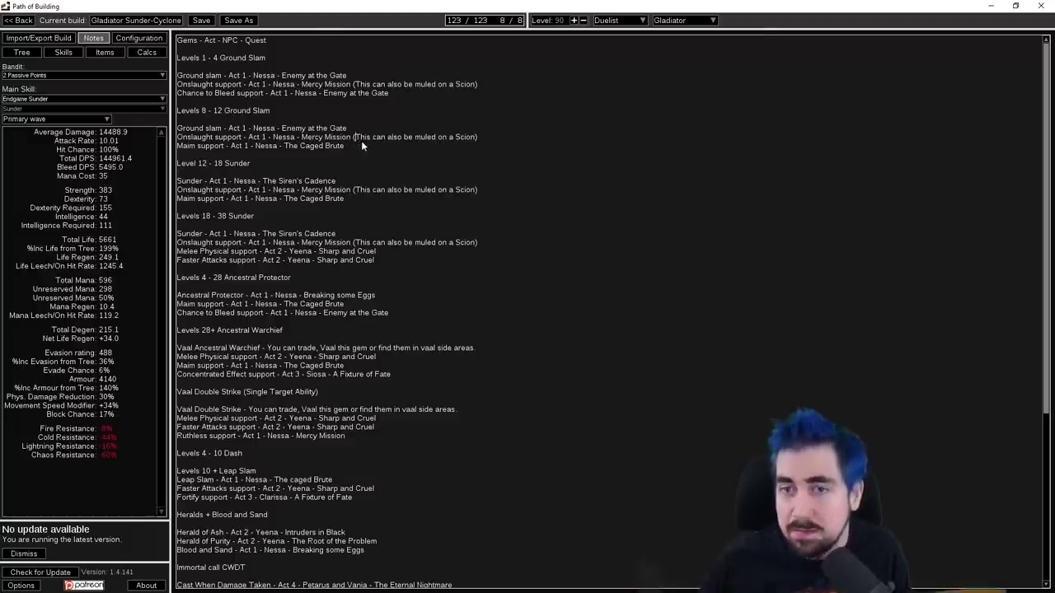
pyautogui.hotkey('shift', 'Up')
pyautogui.click(431, 136)
# Step: Bring up the passive tree and pan to show the allocated path
pyautogui.scroll(-9, 352, 159)
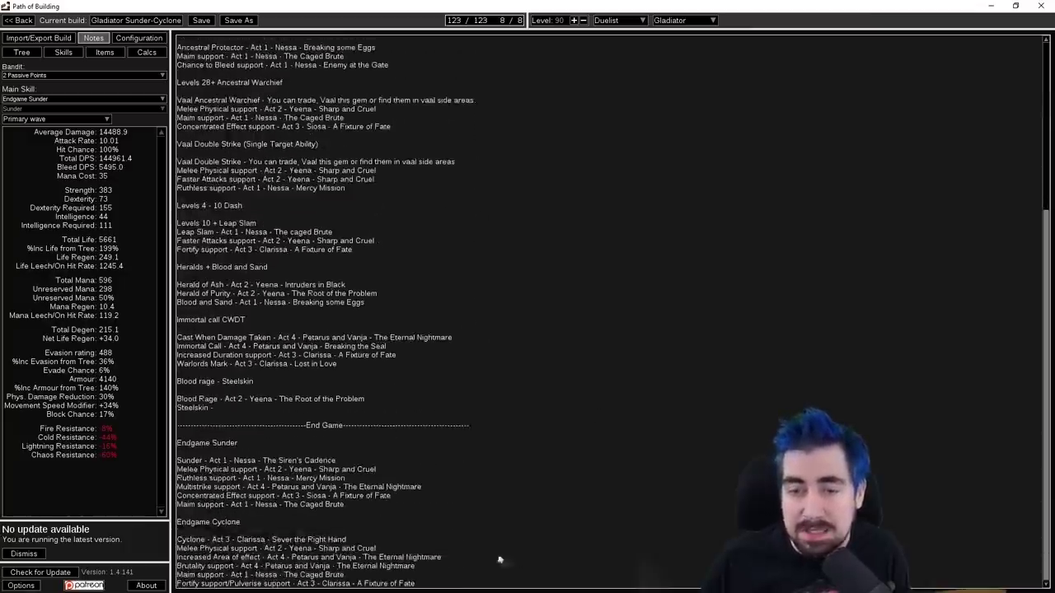
pyautogui.scroll(10, 358, 230)
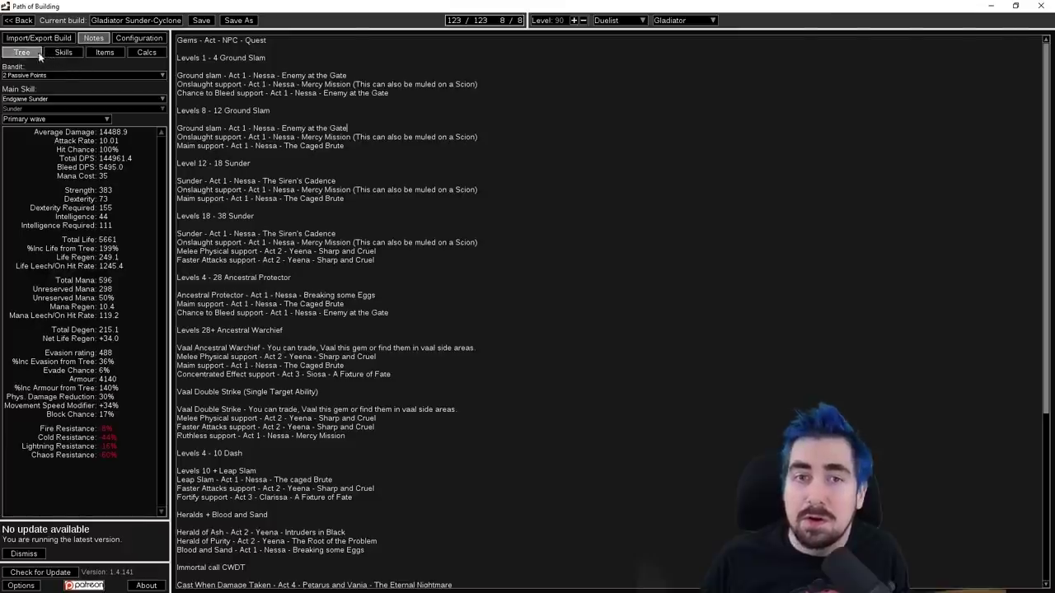
pyautogui.click(21, 52)
pyautogui.moveTo(262, 151); pyautogui.dragTo(244, 238)
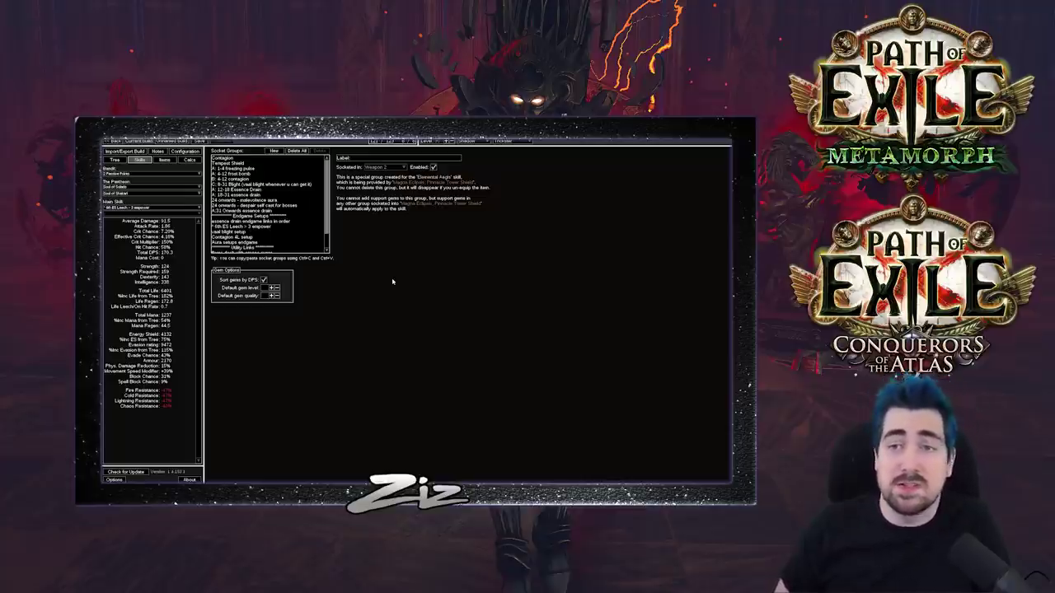
# Step: Select the A: 4-12 contagion socket group with the Down arrow
pyautogui.press('Down')
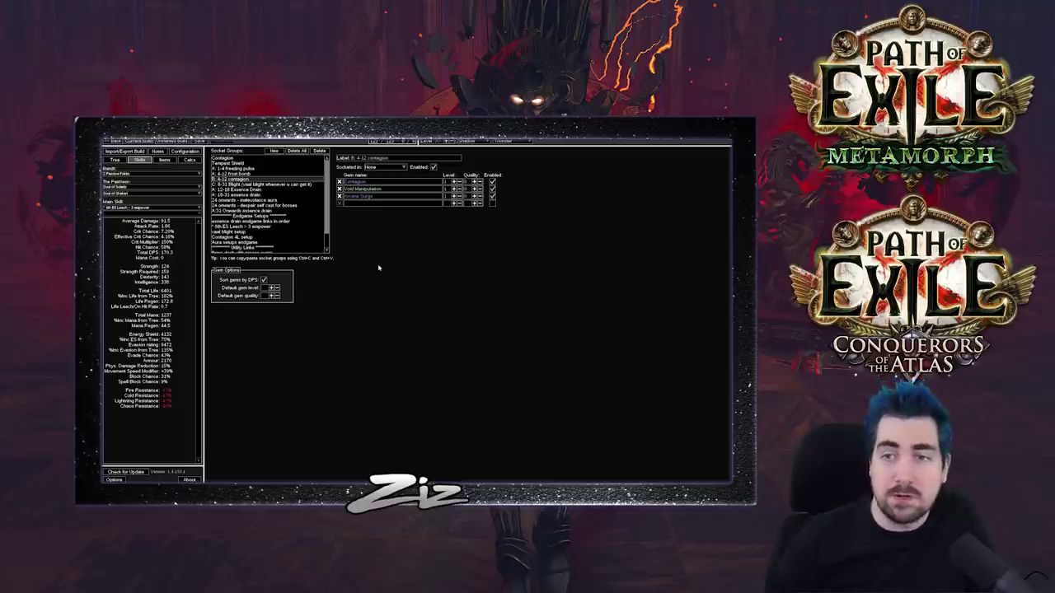
# Step: Move the selection down to the essence drain endgame links group
pyautogui.press('Down')
pyautogui.press('Down')
pyautogui.press('Down')
pyautogui.press('Down')
pyautogui.press('Down')
pyautogui.press('Down')
pyautogui.press('Down')
pyautogui.press('Down')
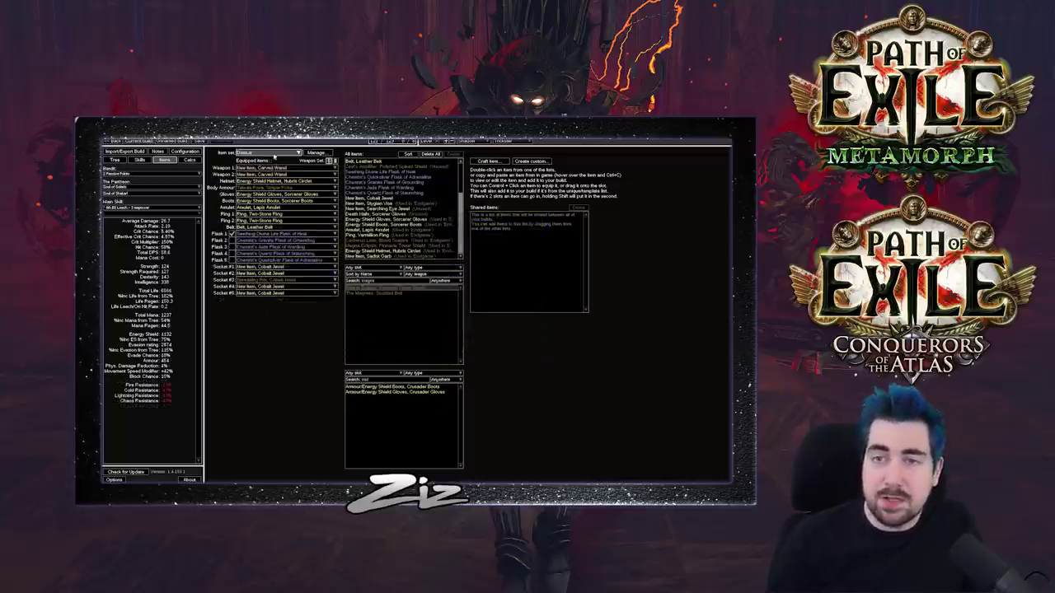
# Step: Read the weapon, helmet and amulet tooltips, then view the Trickster passive tree
pyautogui.moveTo(276, 168)
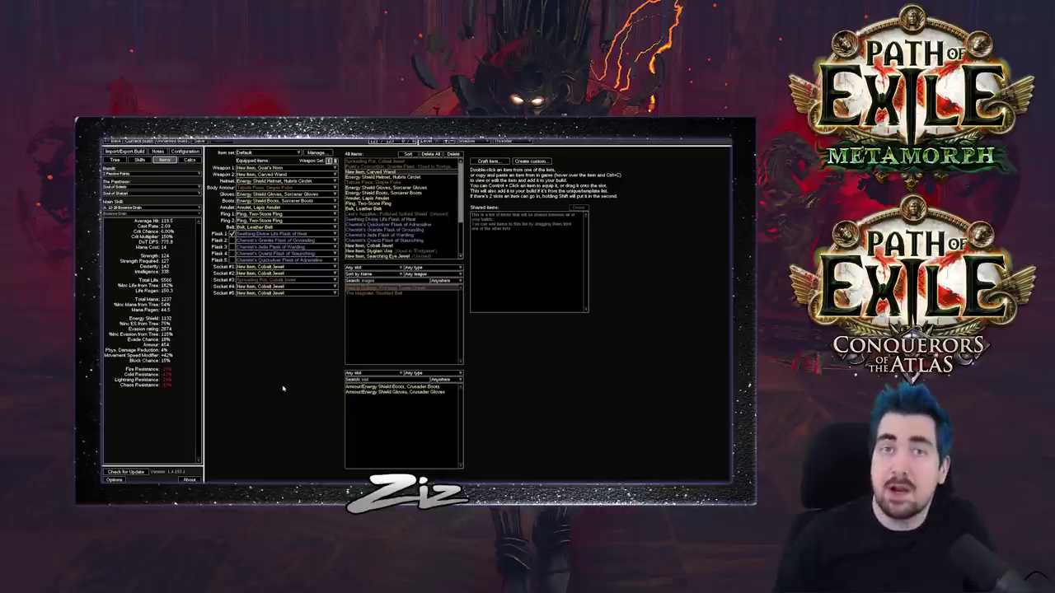
pyautogui.moveTo(240, 168)
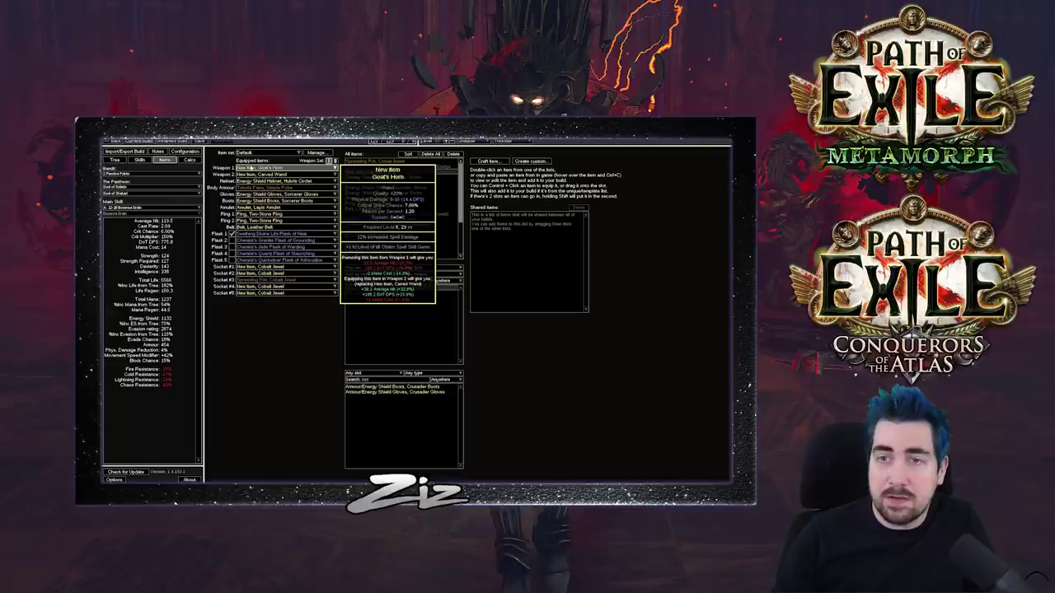
pyautogui.moveTo(239, 175)
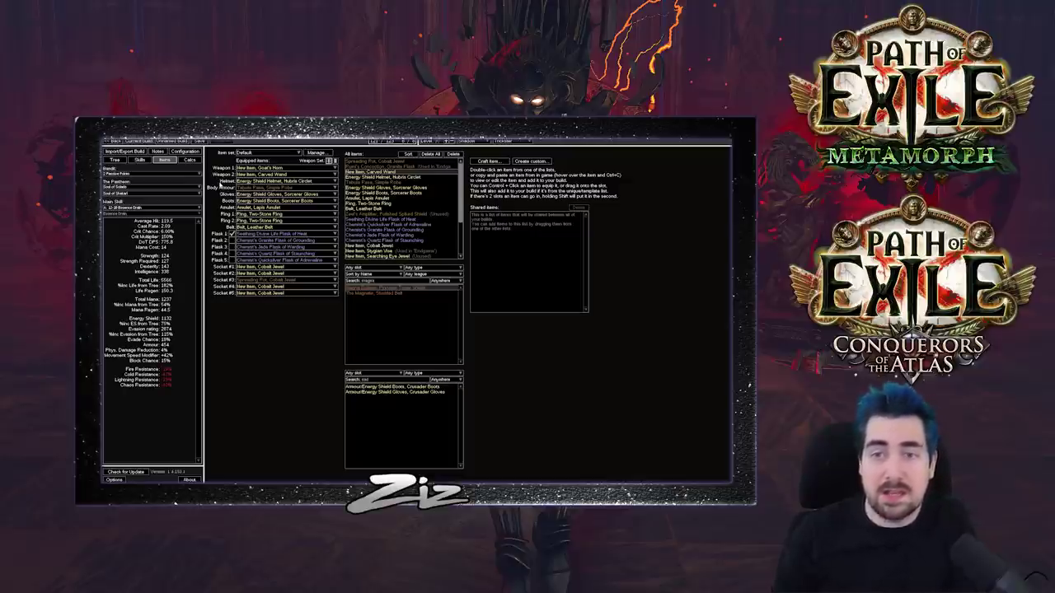
pyautogui.moveTo(271, 181)
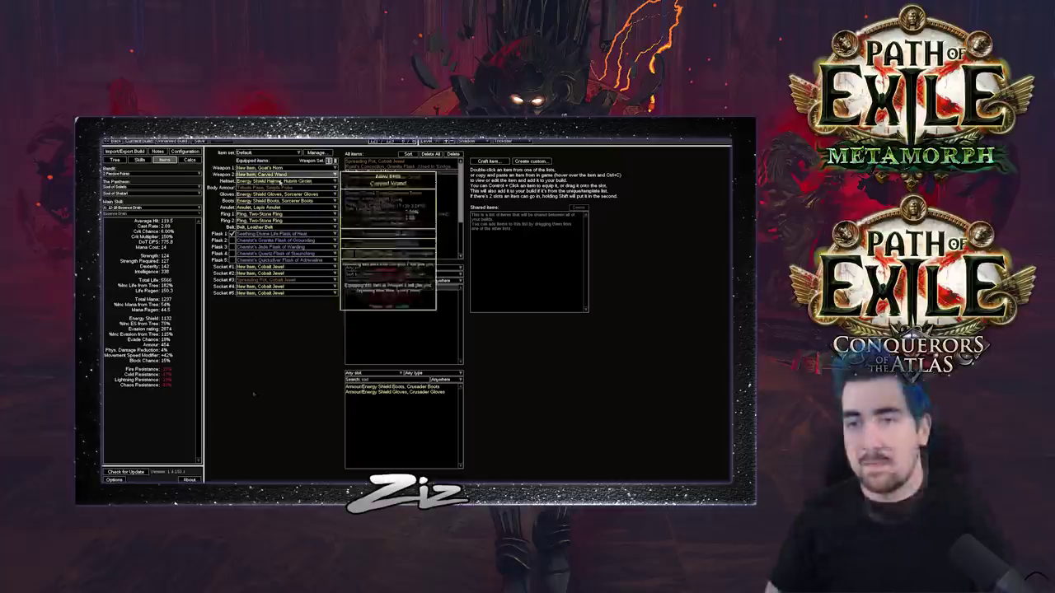
pyautogui.moveTo(275, 210)
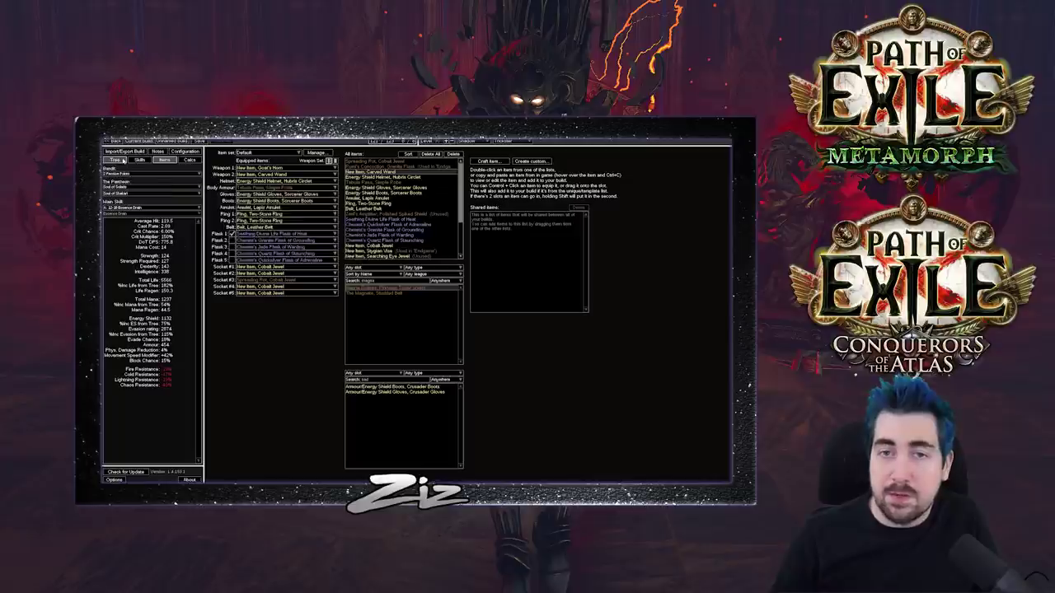
pyautogui.click(115, 159)
pyautogui.moveTo(485, 269)
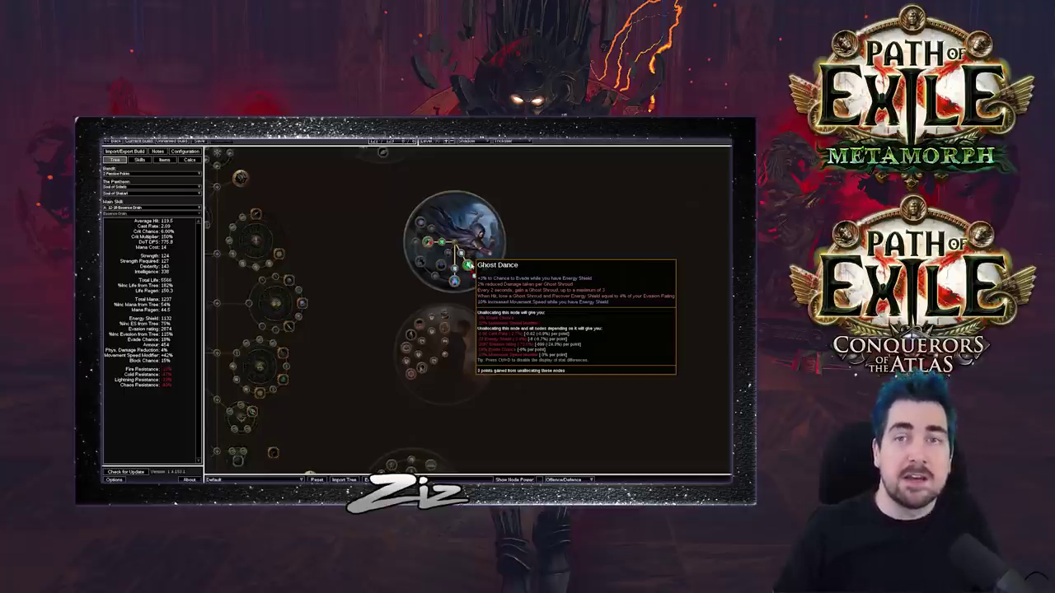
# Step: Tick the Flask 3 Jade Flask of Warding on Items, then go back to the tree
pyautogui.click(157, 159)
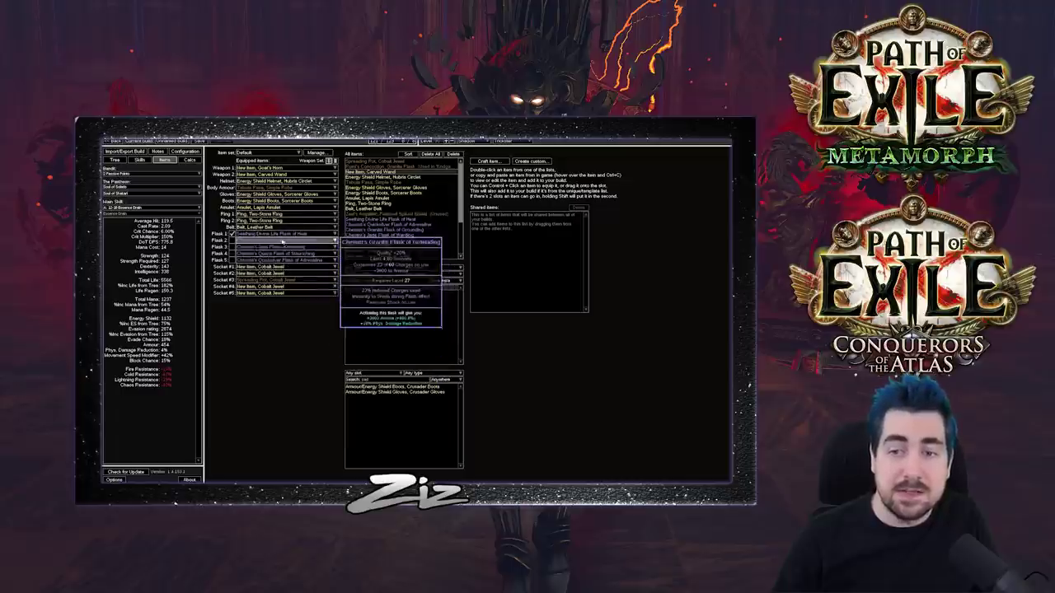
pyautogui.click(233, 247)
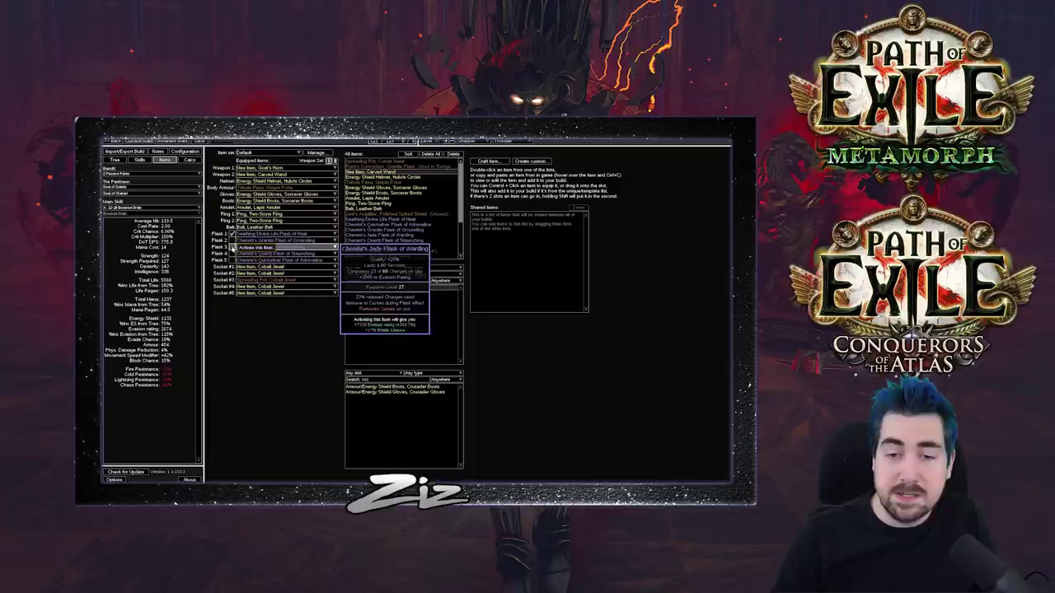
pyautogui.click(124, 162)
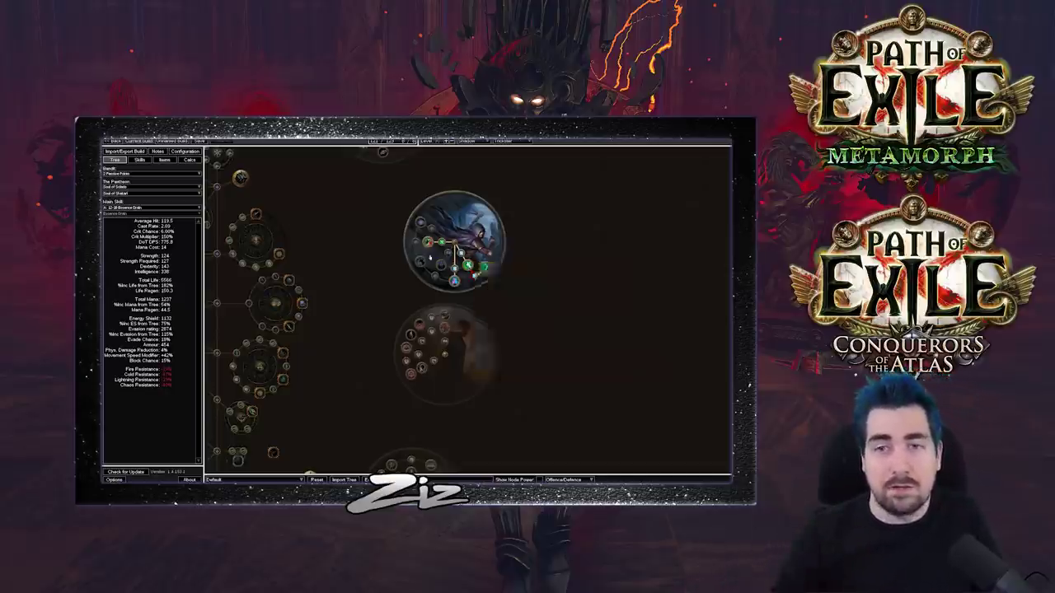
# Step: Return to the Items tab listing the five flasks and Cobalt Jewel sockets
pyautogui.click(164, 159)
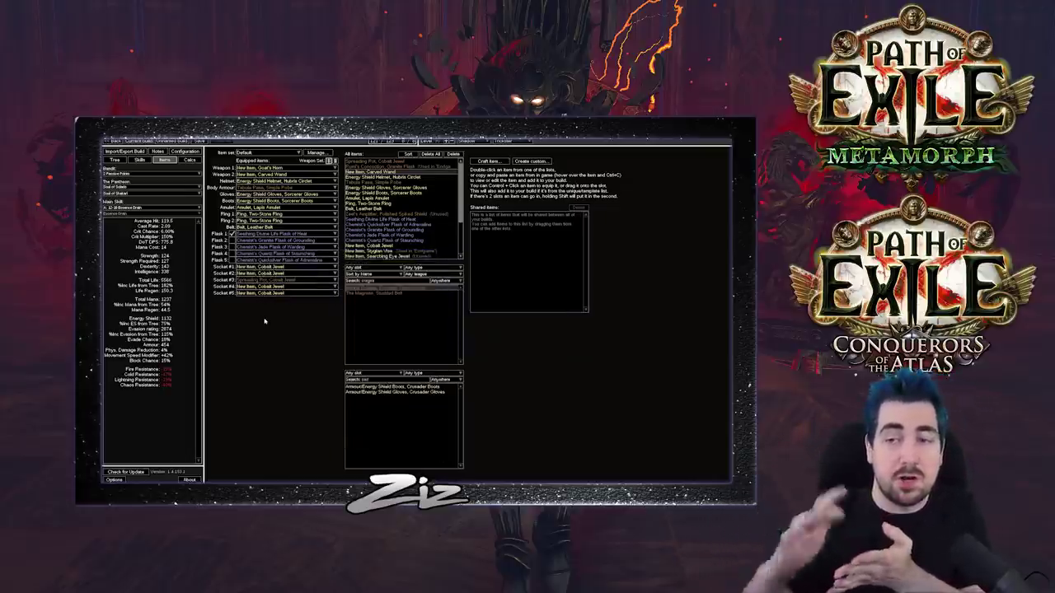
# Step: Zoom out and pan the passive tree to the jewel socket, then check Socket #5 on Items
pyautogui.moveTo(289, 267)
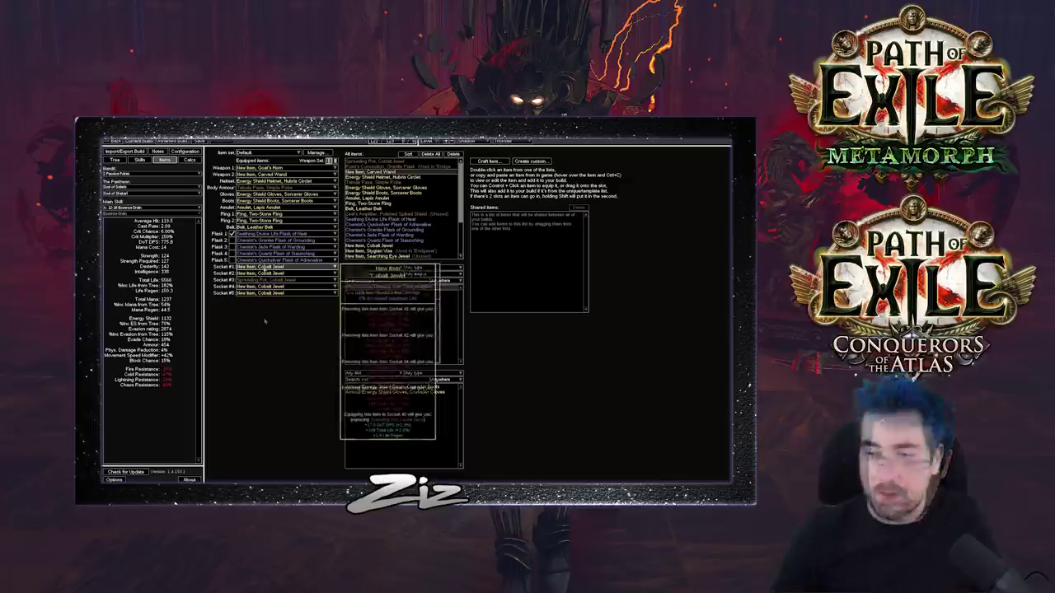
pyautogui.click(115, 159)
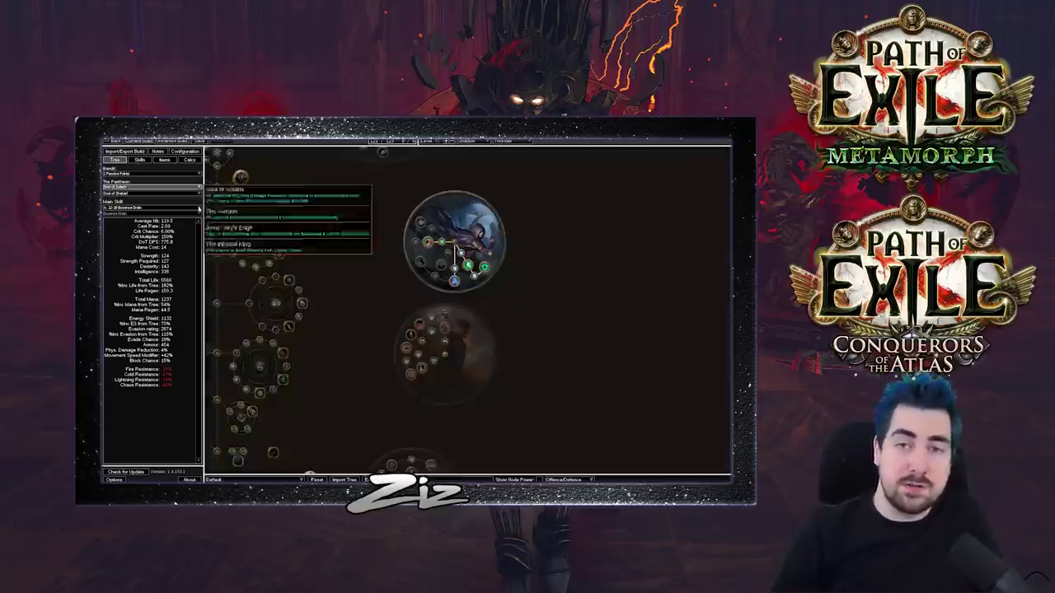
pyautogui.scroll(-3, 451, 239)
pyautogui.moveTo(228, 247); pyautogui.dragTo(401, 256)
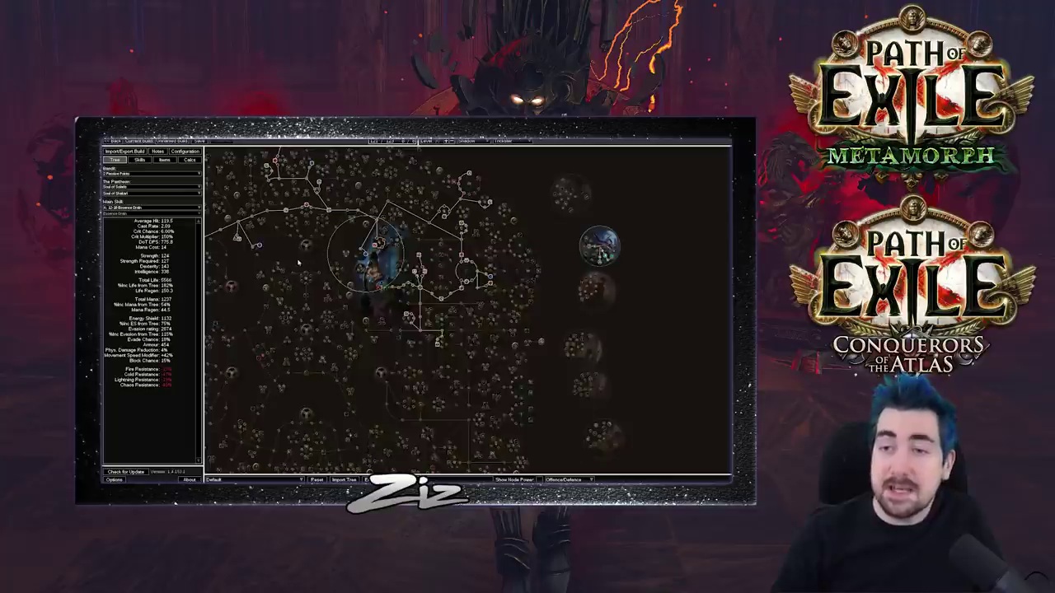
pyautogui.moveTo(298, 262); pyautogui.dragTo(355, 263)
pyautogui.click(164, 159)
pyautogui.moveTo(269, 293)
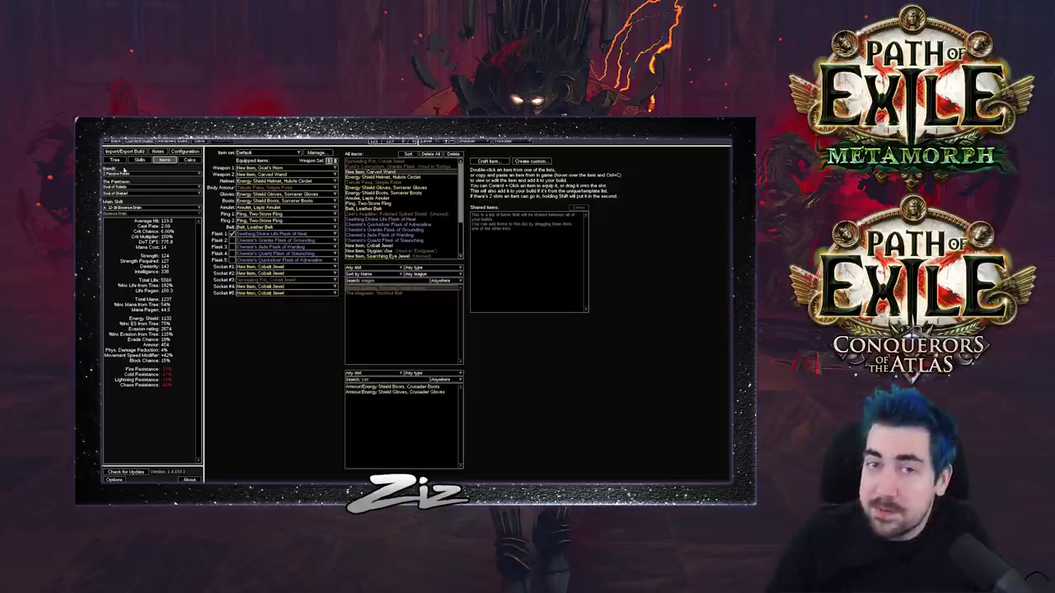
# Step: Return to the passive tree and pan and zoom around its jewel sockets
pyautogui.click(114, 159)
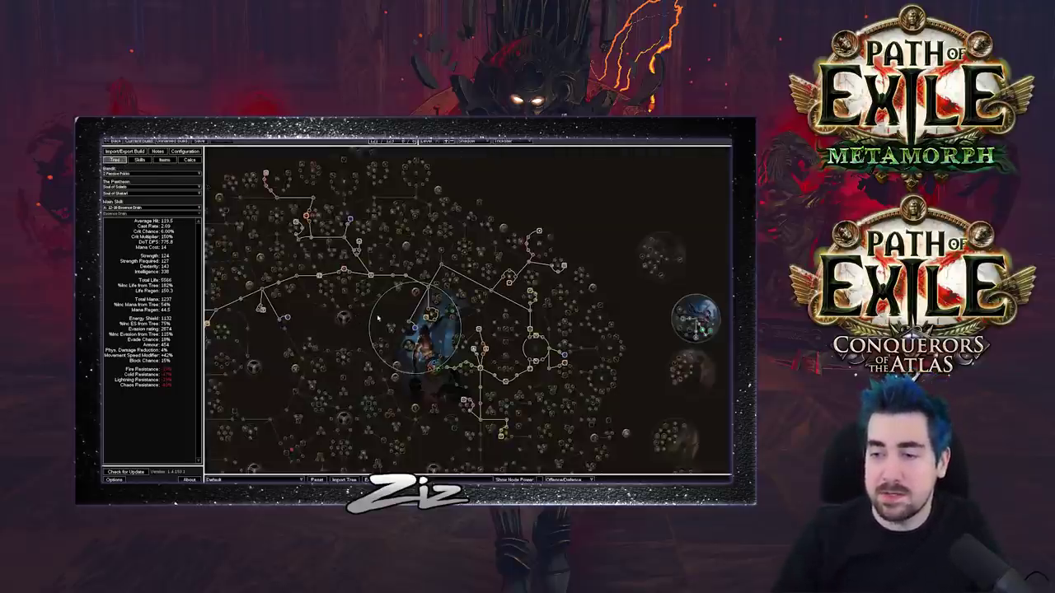
pyautogui.moveTo(391, 314); pyautogui.dragTo(401, 306)
pyautogui.moveTo(425, 322)
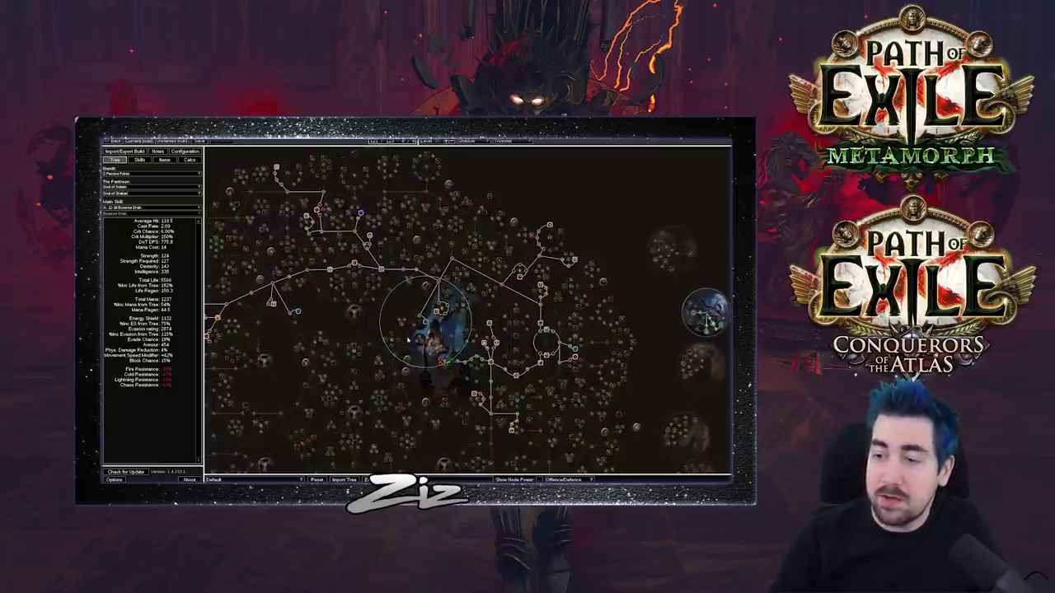
pyautogui.scroll(3, 404, 321)
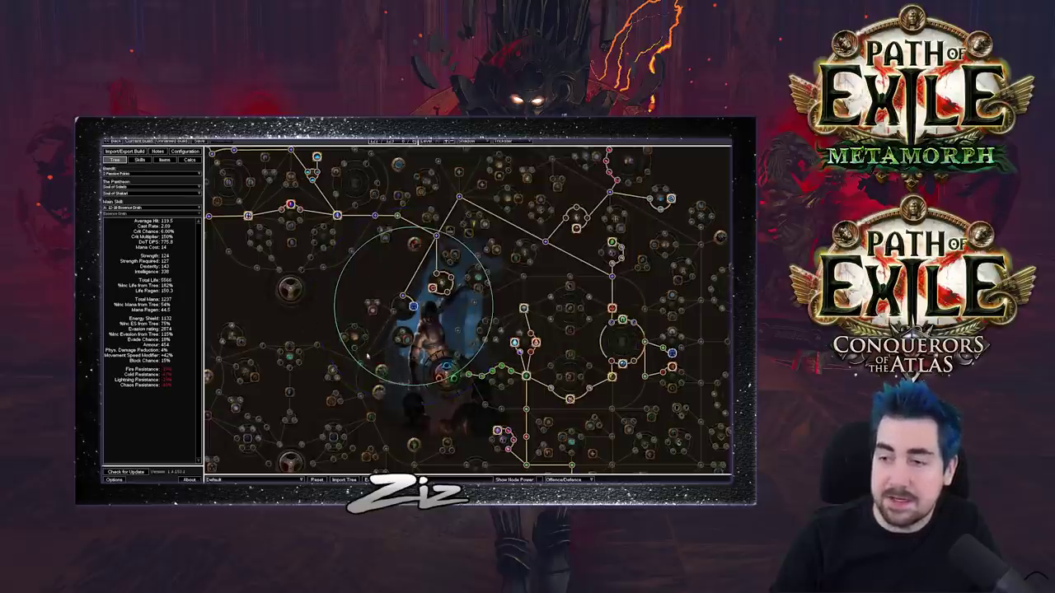
pyautogui.moveTo(334, 272); pyautogui.dragTo(394, 289)
pyautogui.scroll(-3, 394, 290)
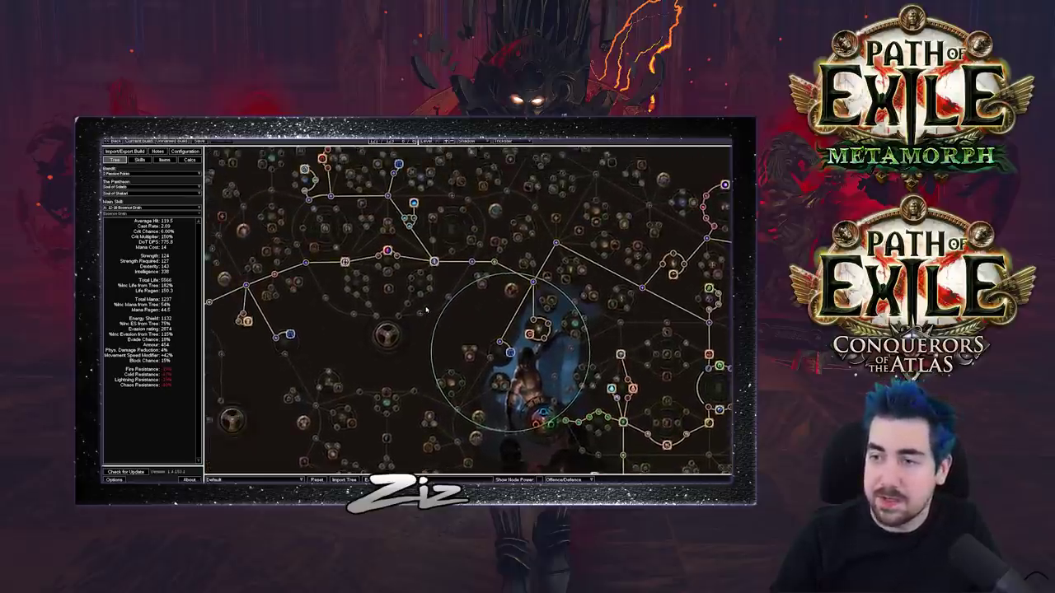
pyautogui.scroll(8, 256, 480)
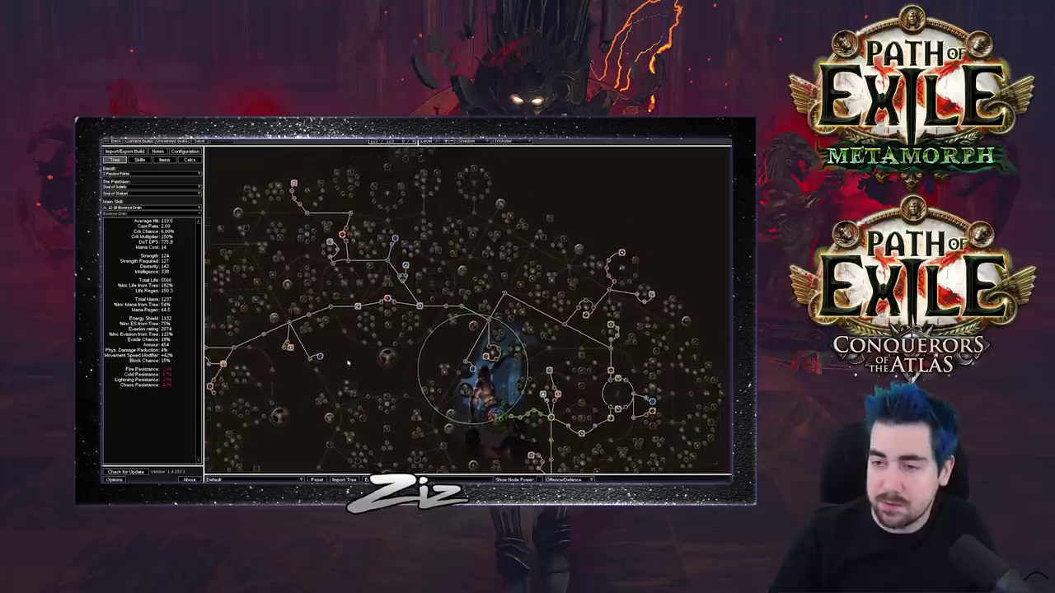
# Step: Cycle the tree spec through 75 Points + Second Lab, 93 Points + Third Lab, and 115 Points + Fourth Lab
pyautogui.click(272, 479)
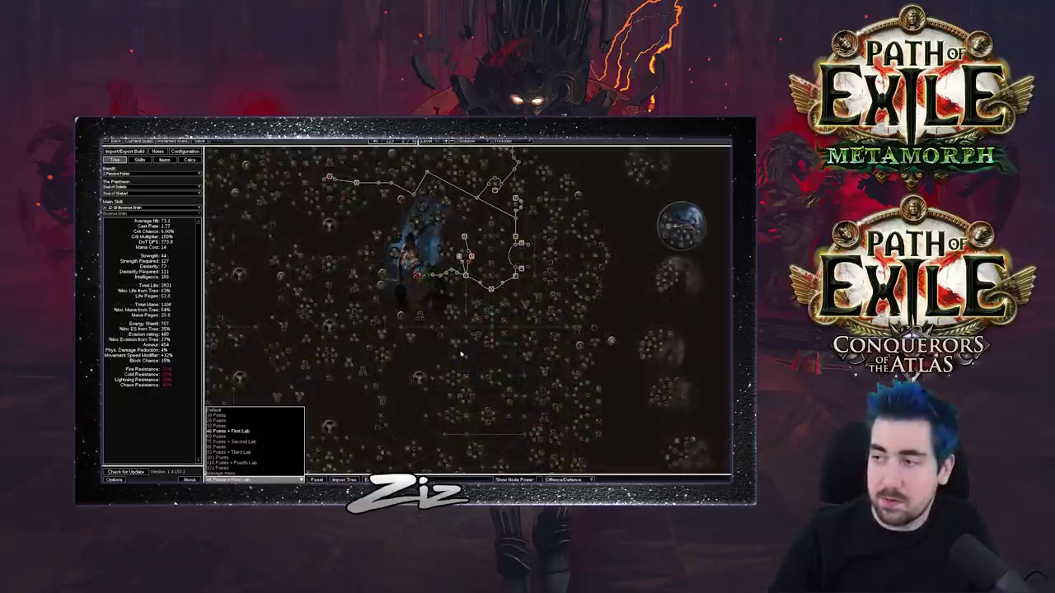
pyautogui.click(270, 480)
pyautogui.click(269, 480)
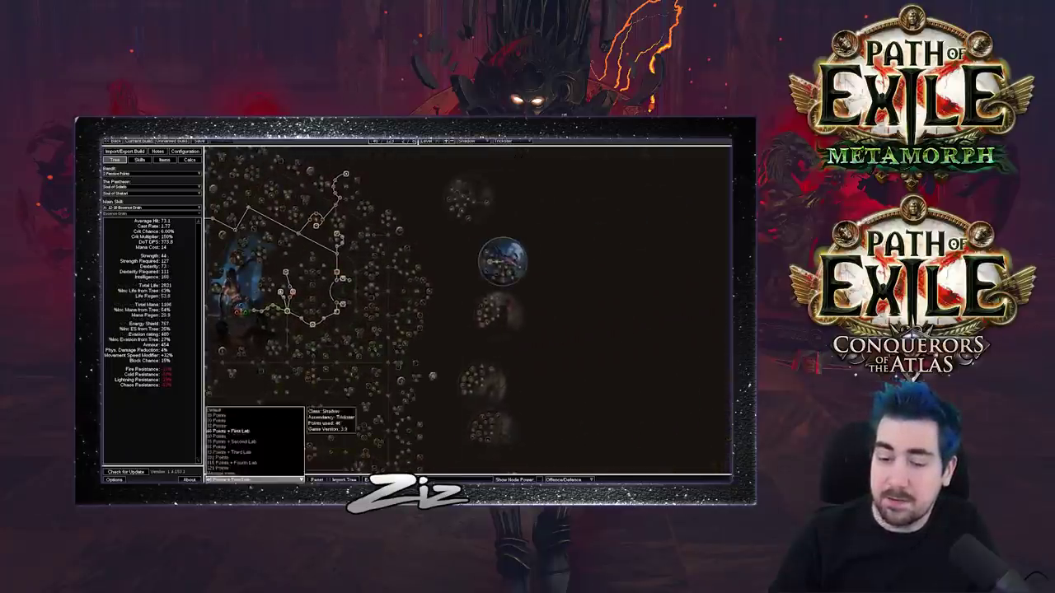
pyautogui.click(247, 442)
pyautogui.click(252, 480)
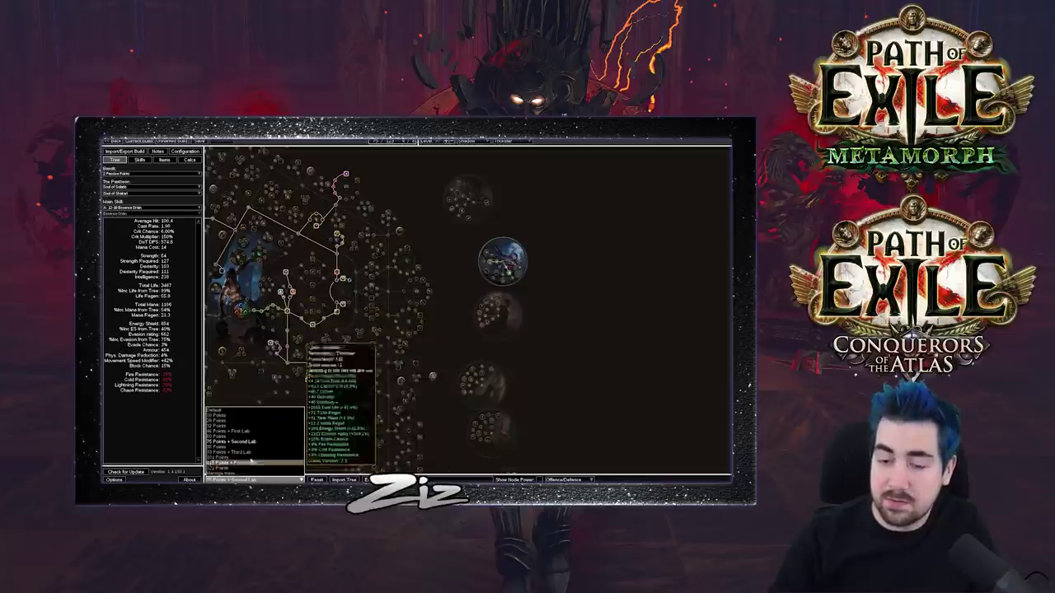
pyautogui.click(247, 452)
pyautogui.click(251, 479)
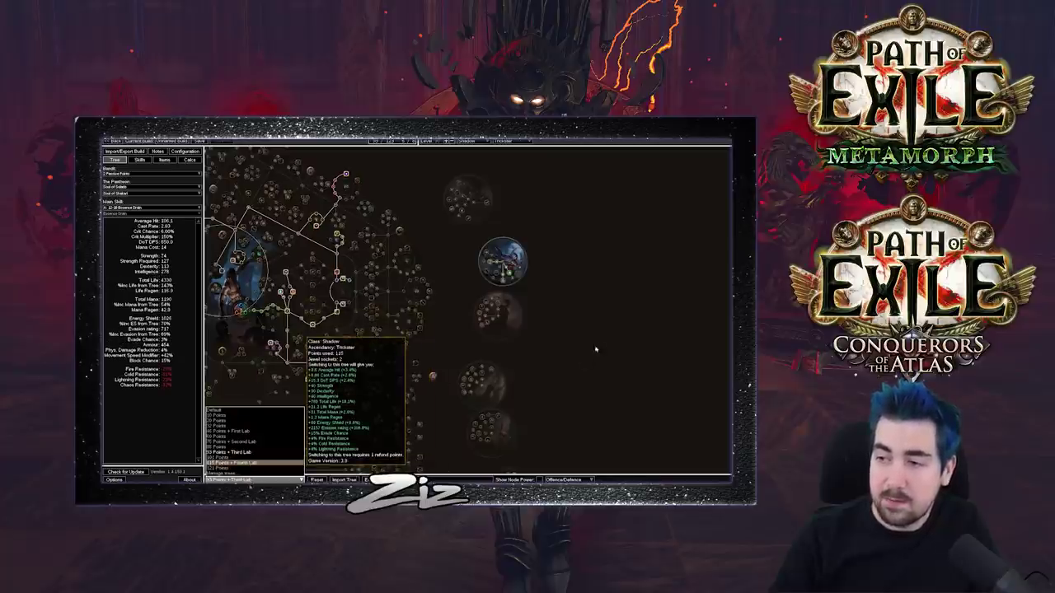
pyautogui.click(247, 462)
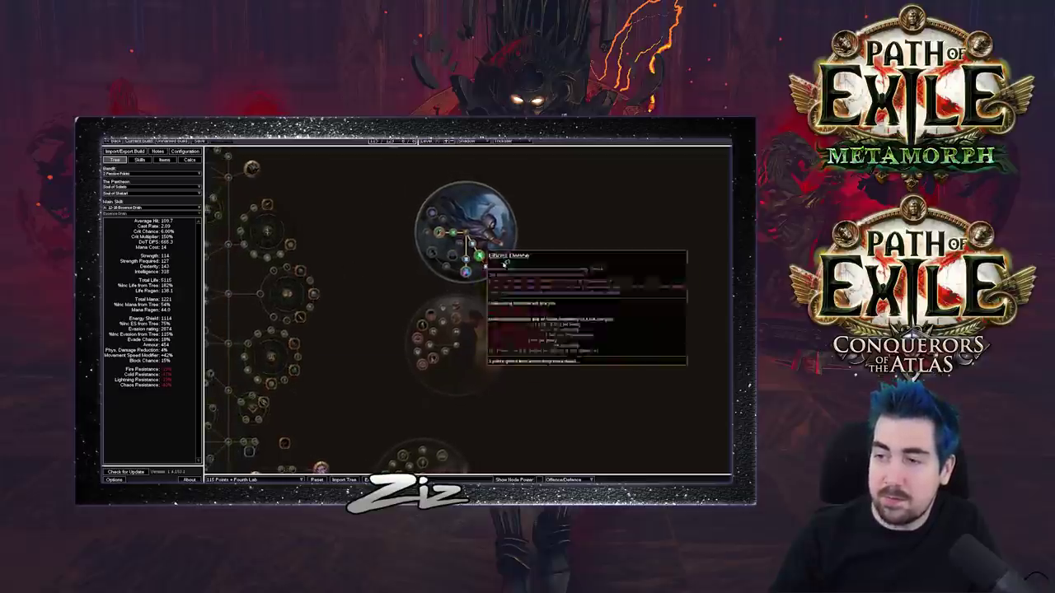
pyautogui.moveTo(497, 259)
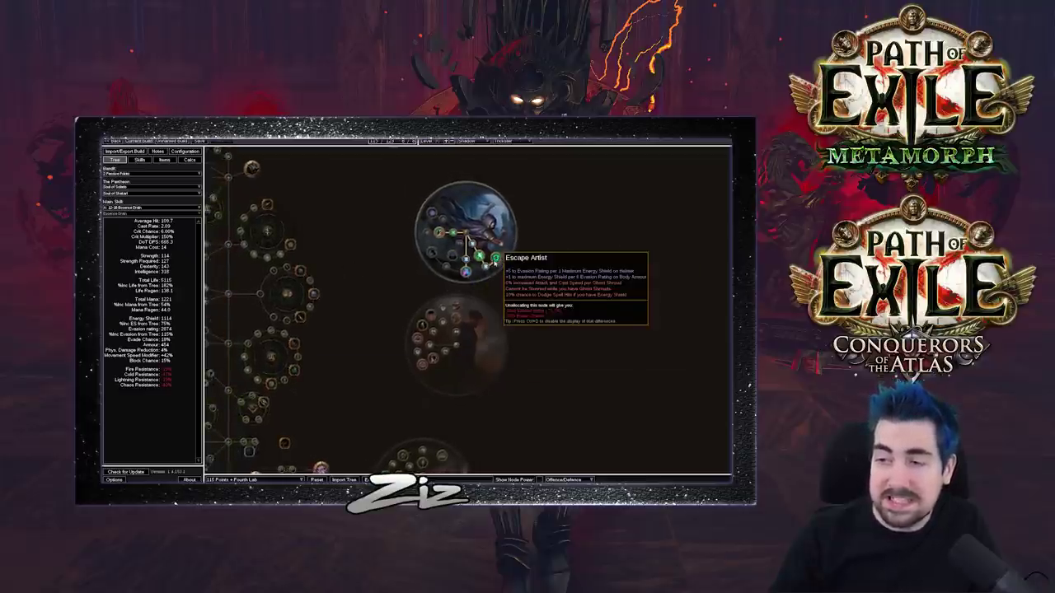
pyautogui.moveTo(434, 253)
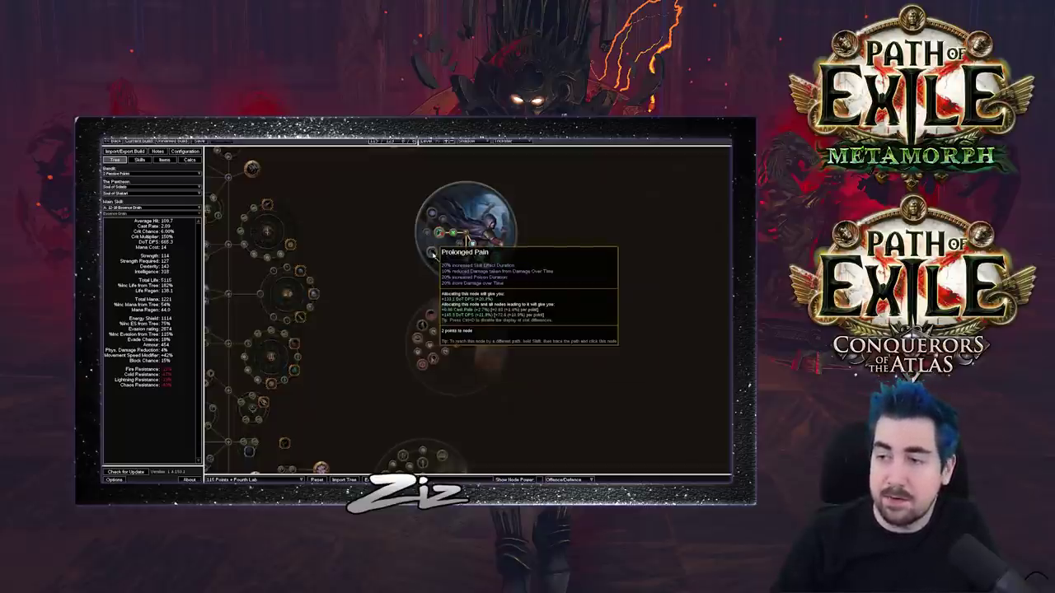
# Step: Switch the tree spec to the 60 Points version and pan around it
pyautogui.scroll(-5, 394, 288)
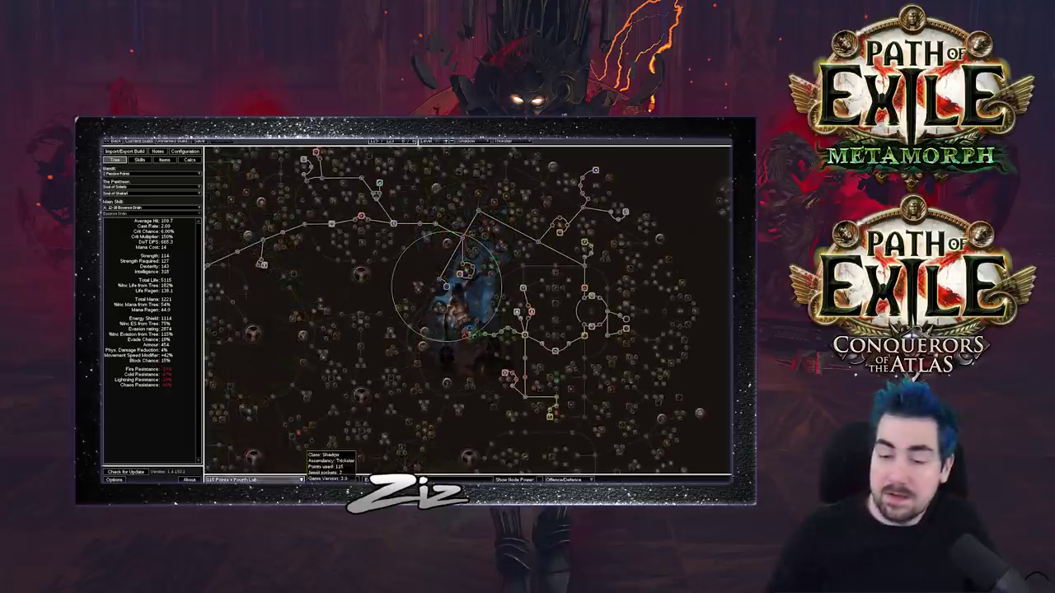
pyautogui.click(254, 479)
pyautogui.click(257, 437)
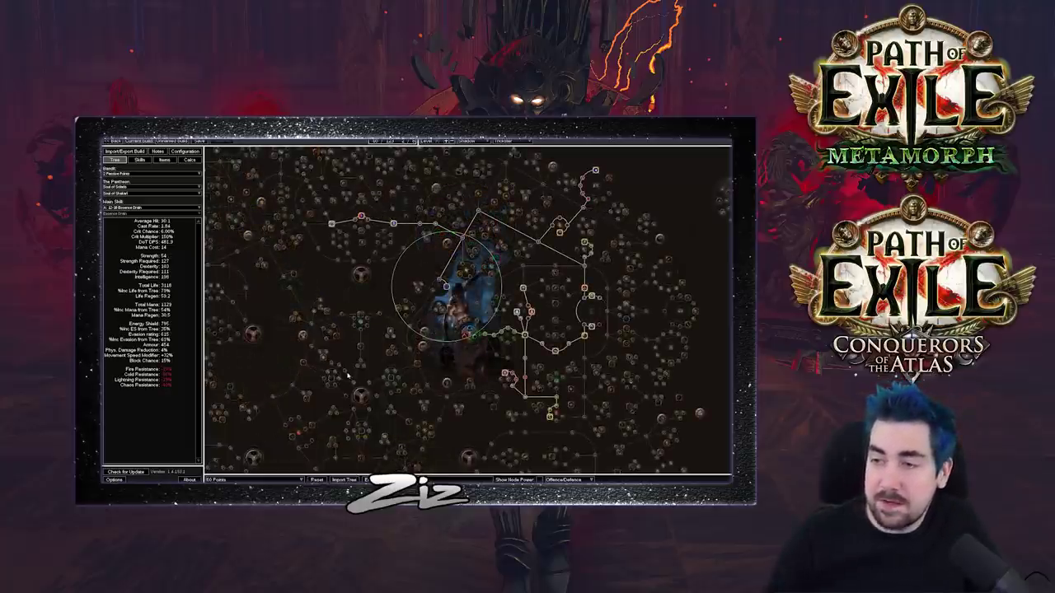
pyautogui.moveTo(365, 308); pyautogui.dragTo(321, 304)
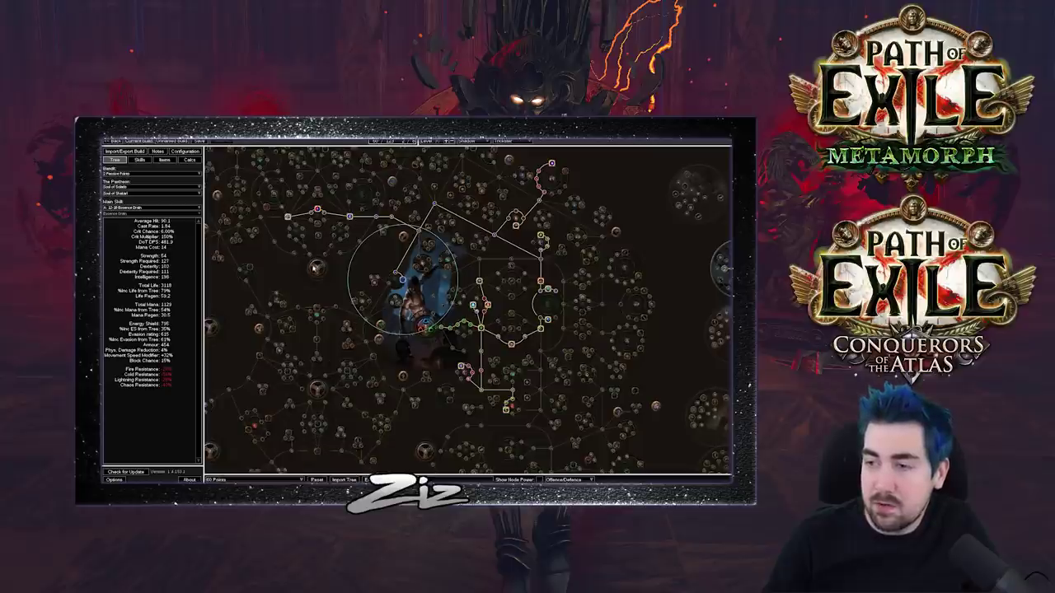
pyautogui.moveTo(313, 270); pyautogui.dragTo(318, 335)
# Step: Select a later, larger tree version and go to the Items tab with Ctrl+3
pyautogui.click(255, 479)
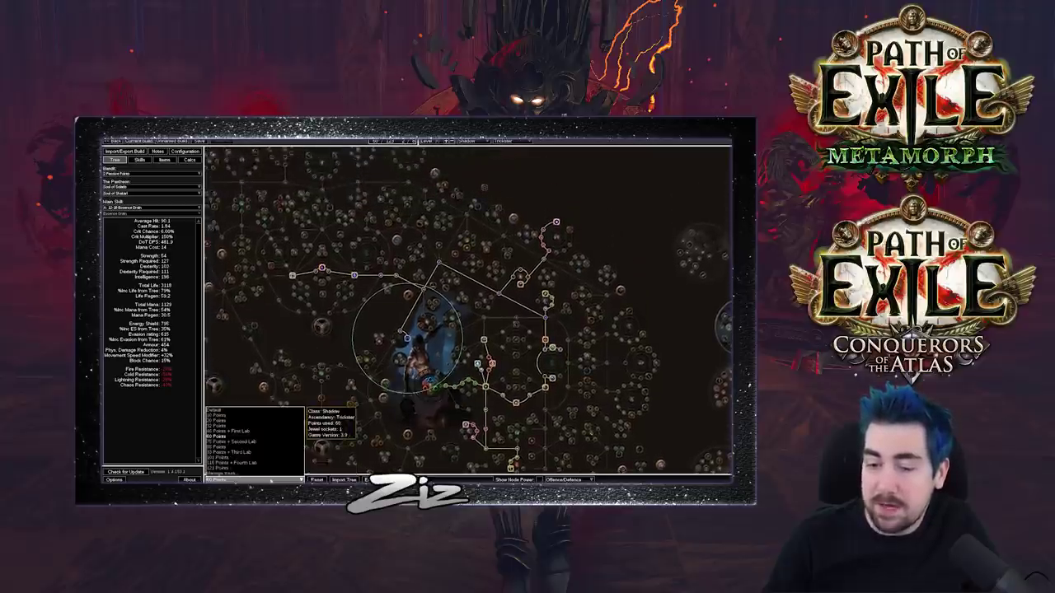
pyautogui.click(269, 447)
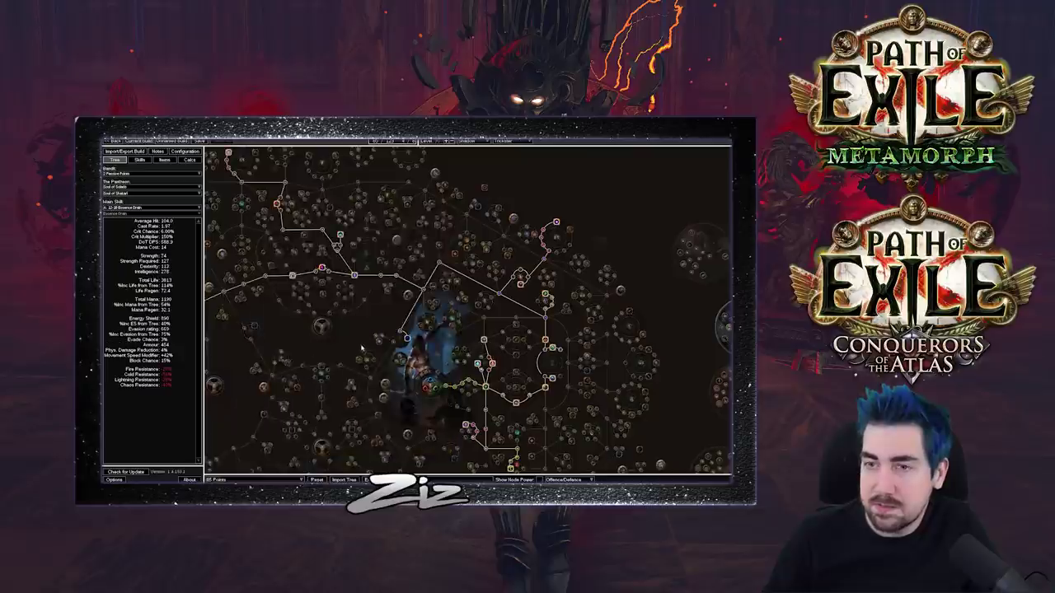
pyautogui.hotkey('ctrl', '3')
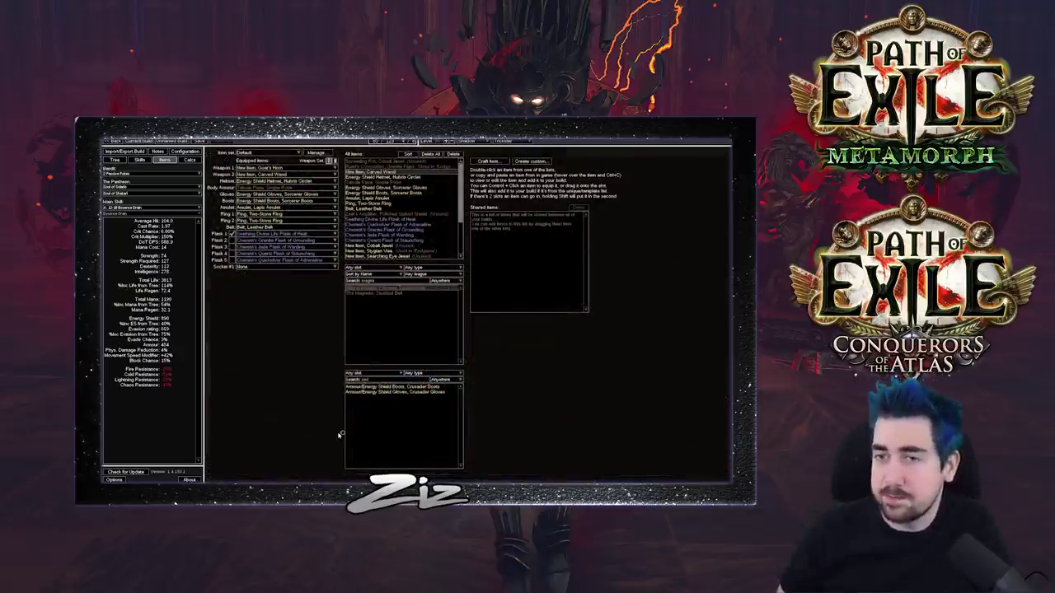
# Step: Open the Skills tab with Ctrl+2 to review the skill gem setup
pyautogui.hotkey('ctrl', '2')
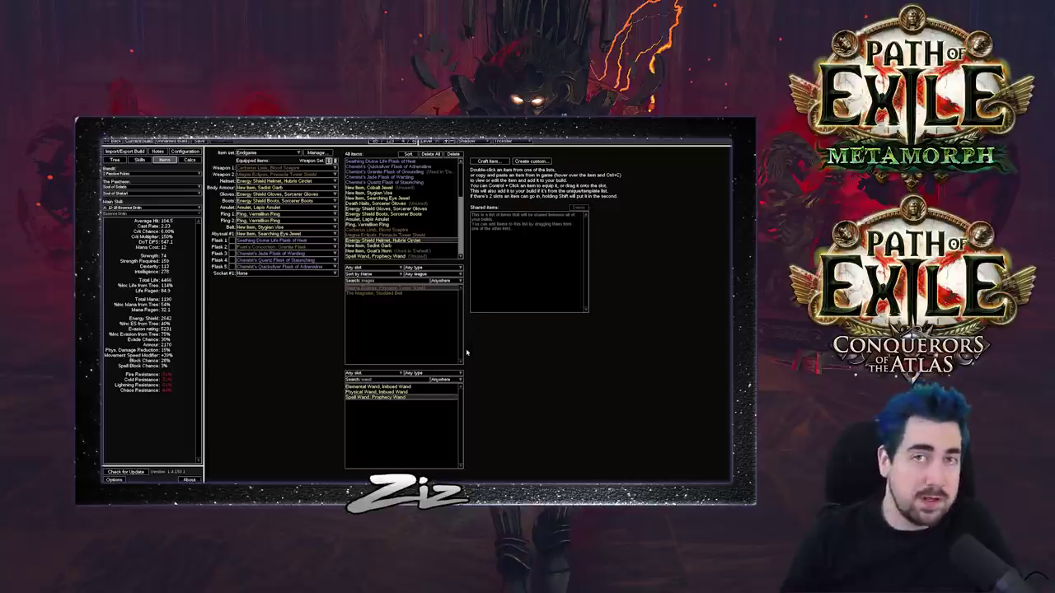
pyautogui.moveTo(260, 175)
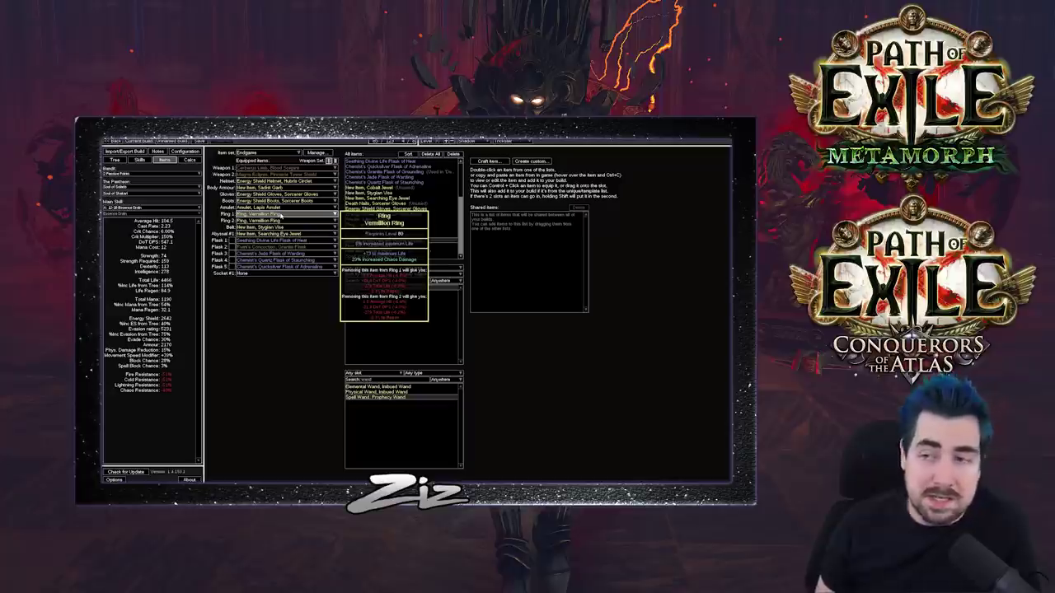
# Step: Inspect the remaining Endgame item details
pyautogui.moveTo(281, 227)
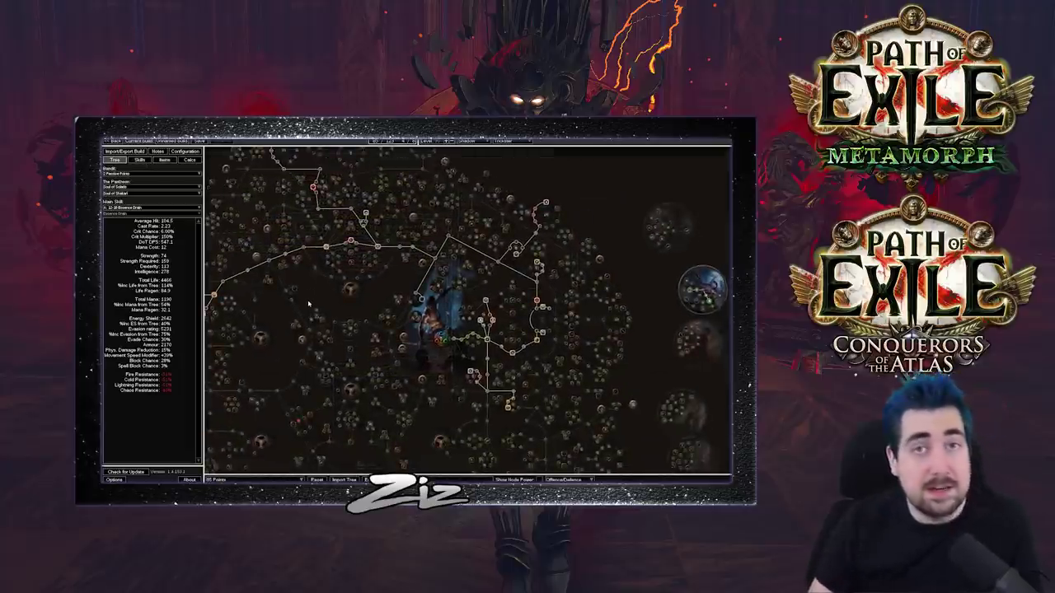
# Step: Nudge the tree view, then Alt-Tab into Path of Exile's in-game passive tree
pyautogui.moveTo(310, 307)
pyautogui.mouseDown()
pyautogui.moveTo(334, 328)
pyautogui.moveTo(358, 291)
pyautogui.moveTo(312, 322)
pyautogui.mouseUp()
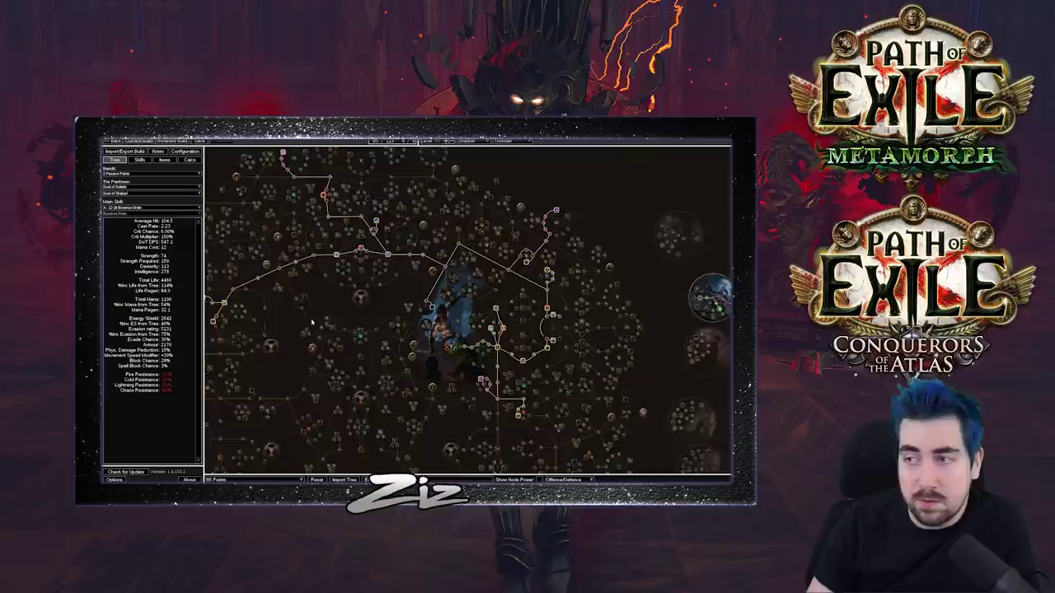
pyautogui.hotkey('alt', 'Tab')
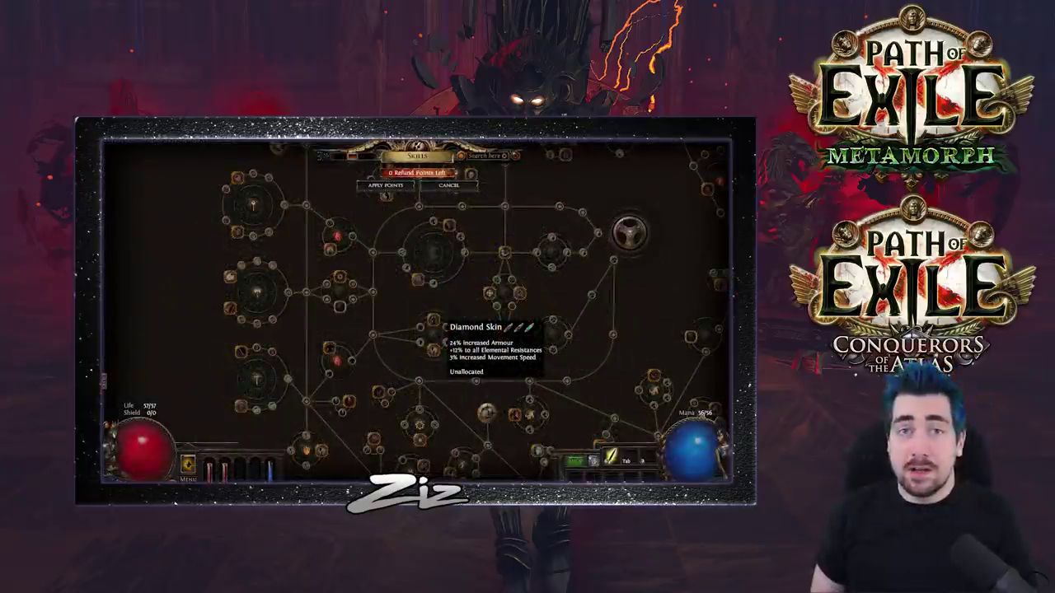
# Step: Zoom out the in-game passive skill tree to view more of it
pyautogui.scroll(-3, 441, 330)
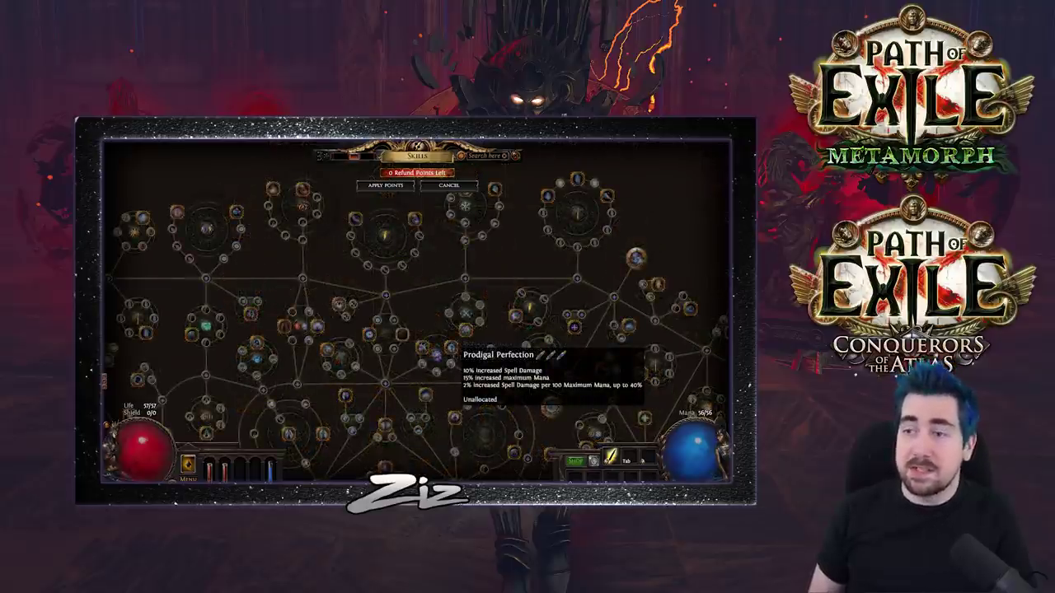